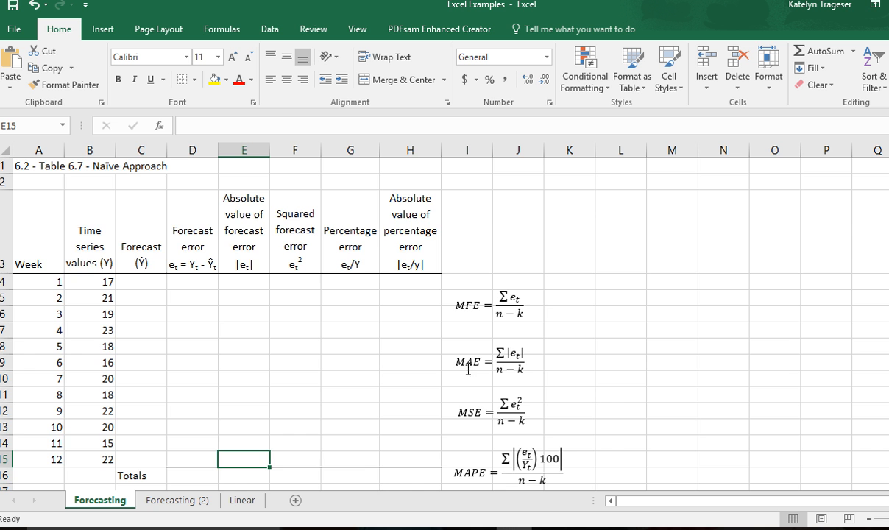
Forecast week 2 in C5 as the previous week's value with =B4, and fill the formula down through week 12 (C15)
scroll(471, 361, "down", 2)
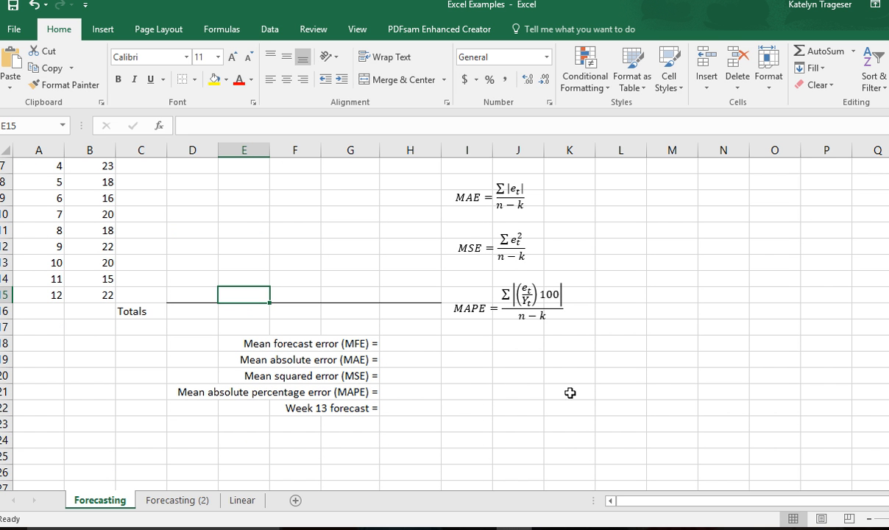
scroll(565, 413, "up", 2)
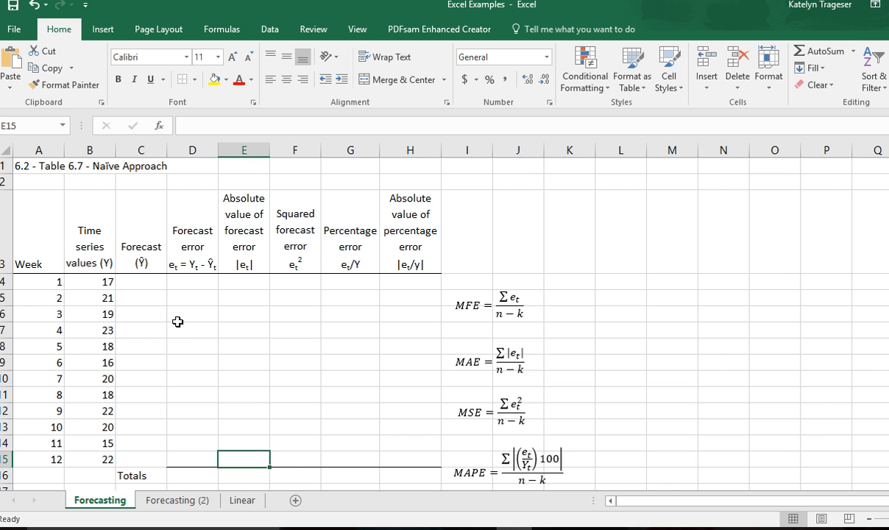
left_click(144, 300)
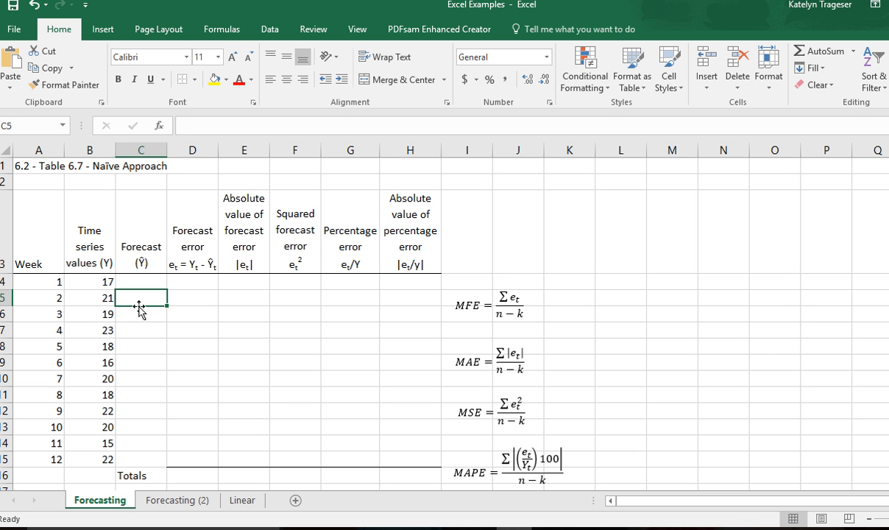
type("=")
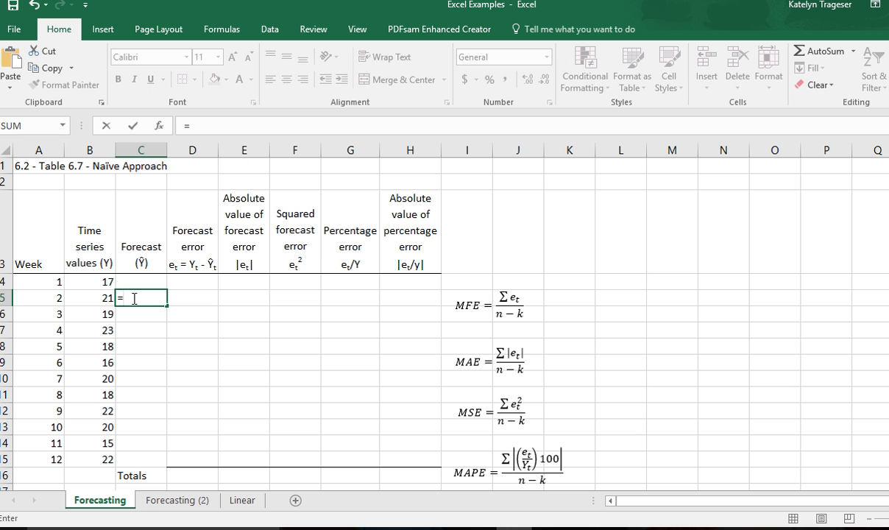
left_click(98, 282)
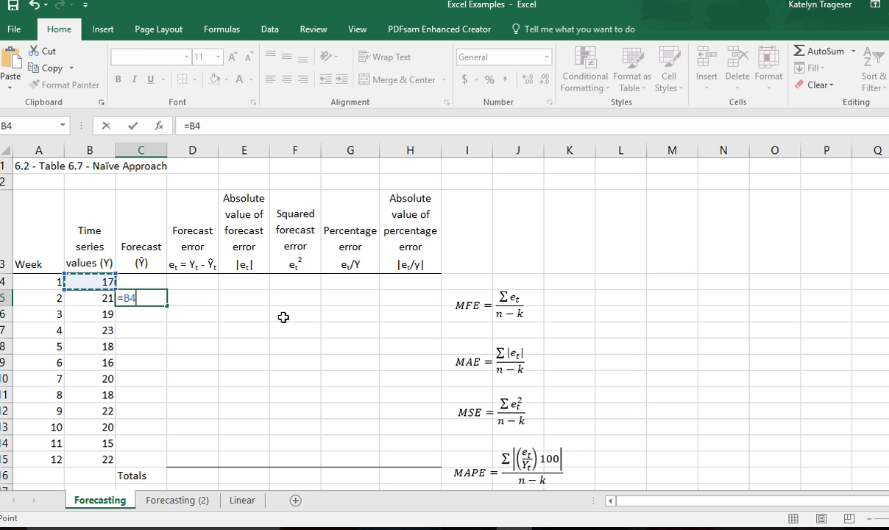
key("Return")
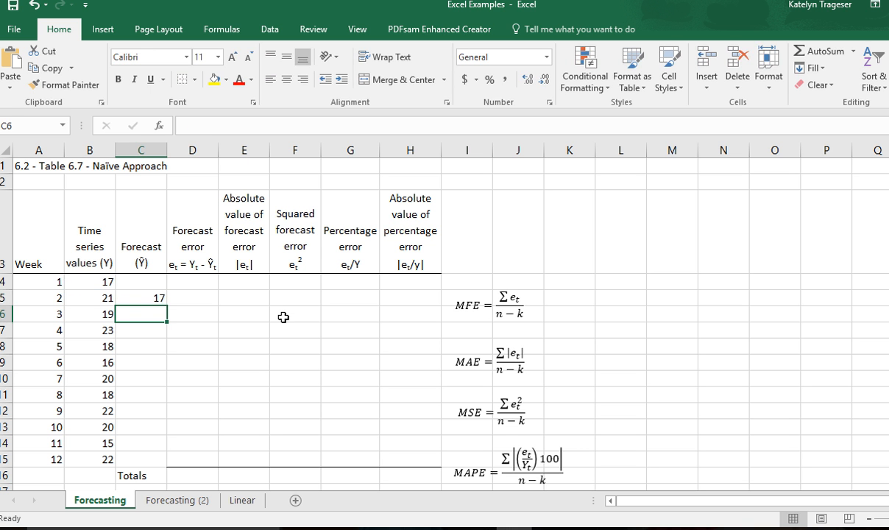
left_click(158, 297)
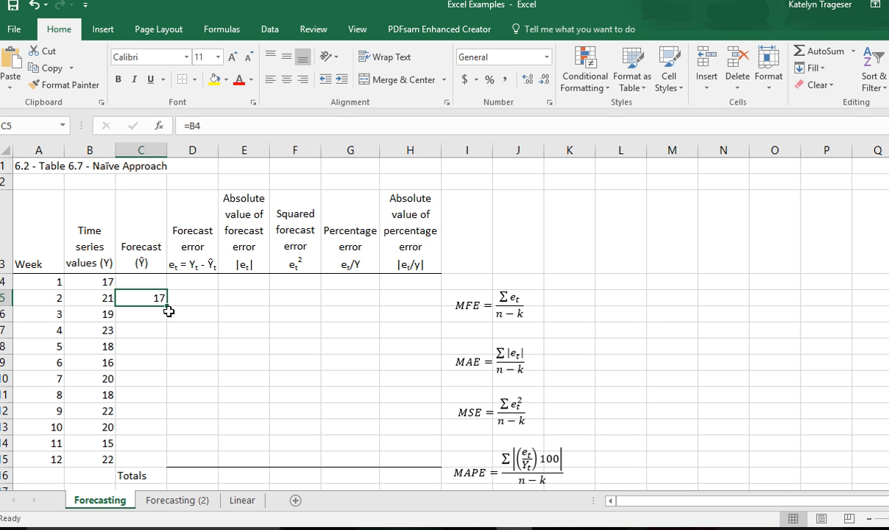
left_click_drag(167, 304, 149, 468)
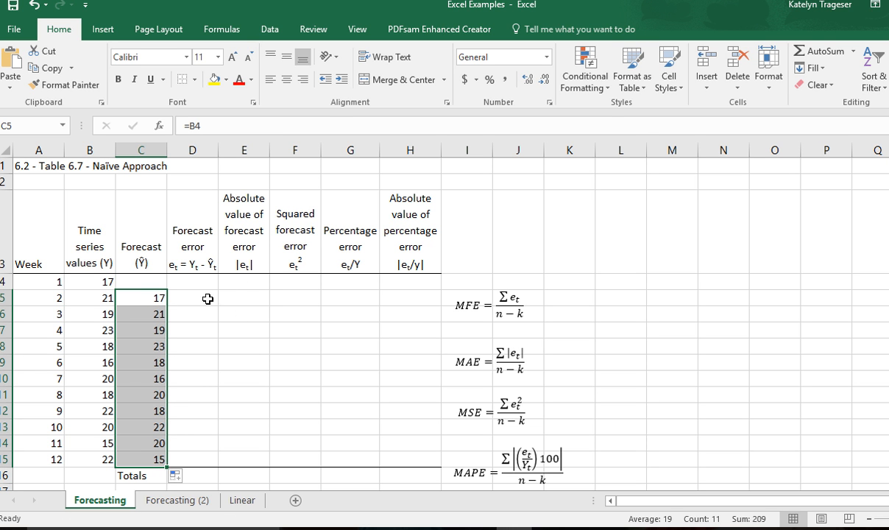
Calculate the forecast error in D5 with =B5-C5 and fill the formula down through week 12 (D15)
left_click(195, 296)
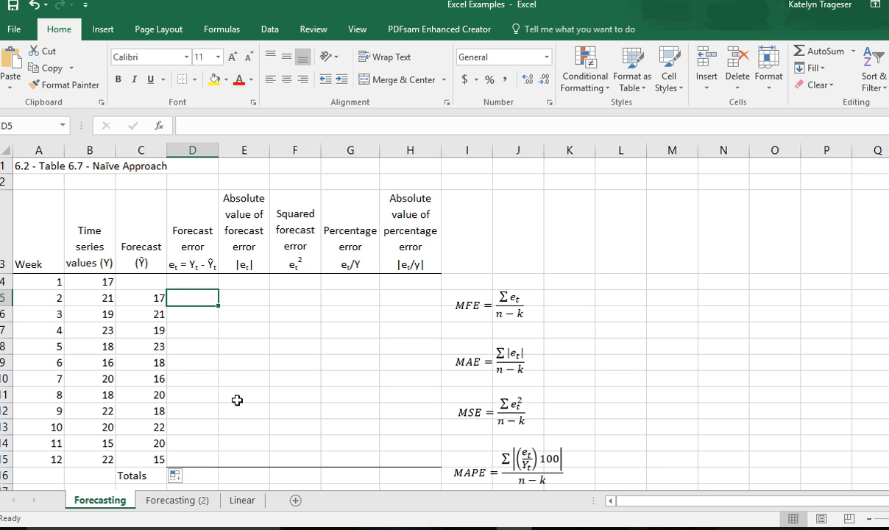
type("=")
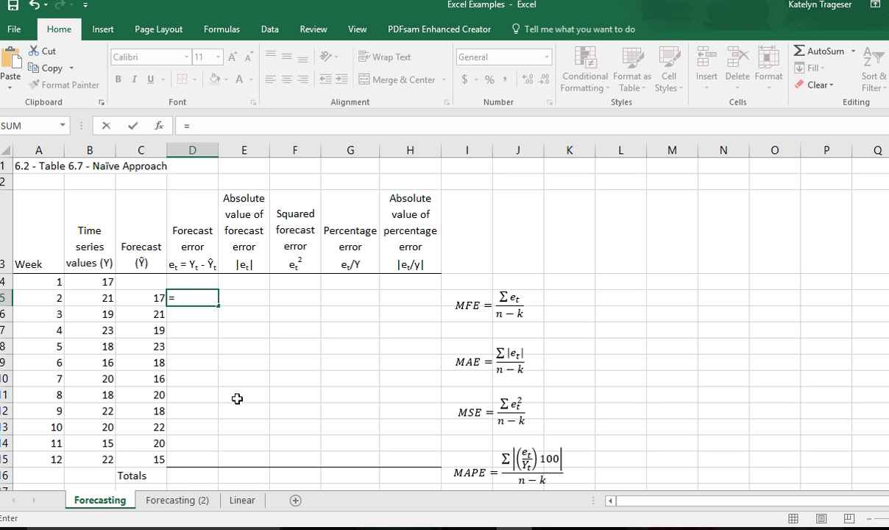
left_click(92, 301)
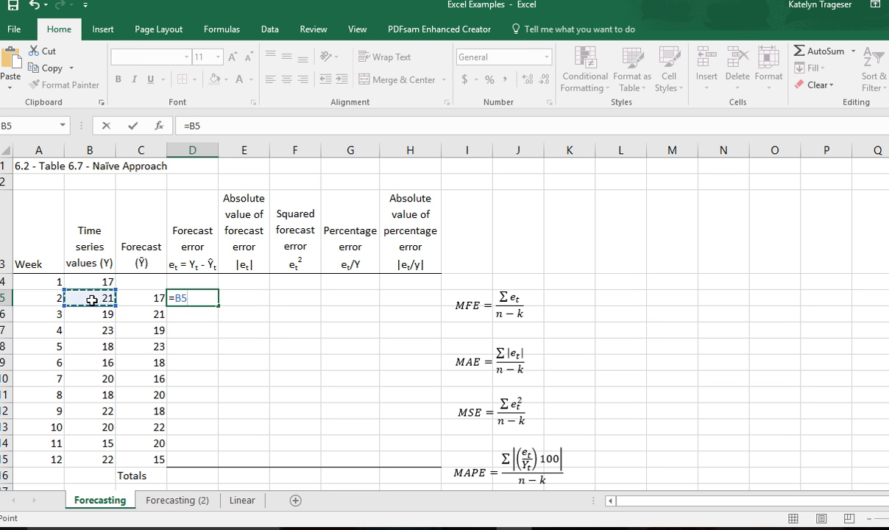
type("-")
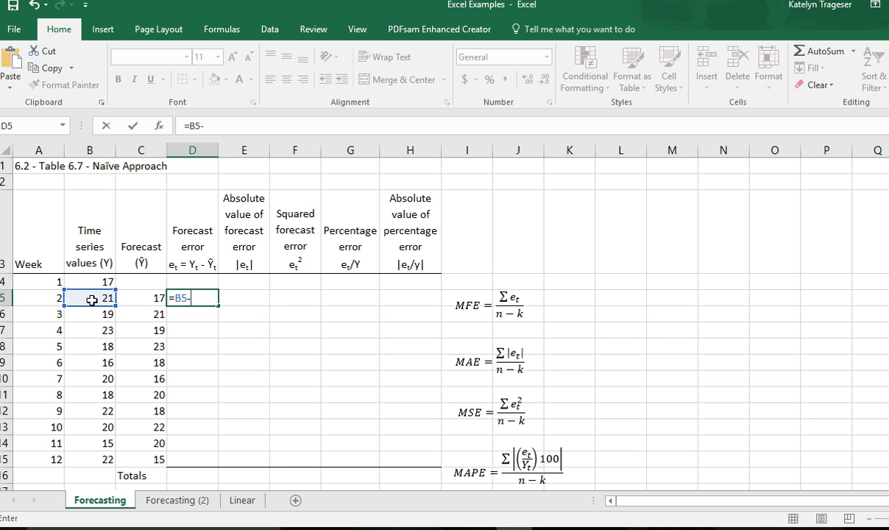
left_click(134, 294)
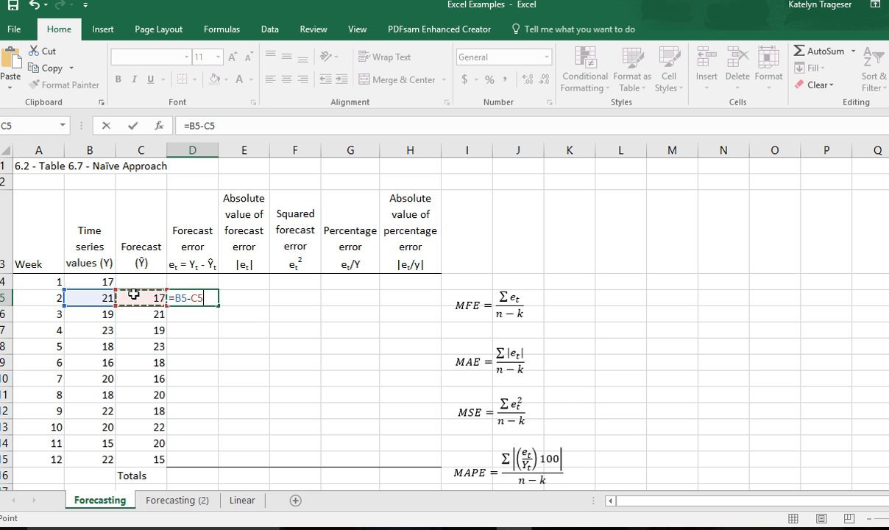
key("Return")
left_click(182, 298)
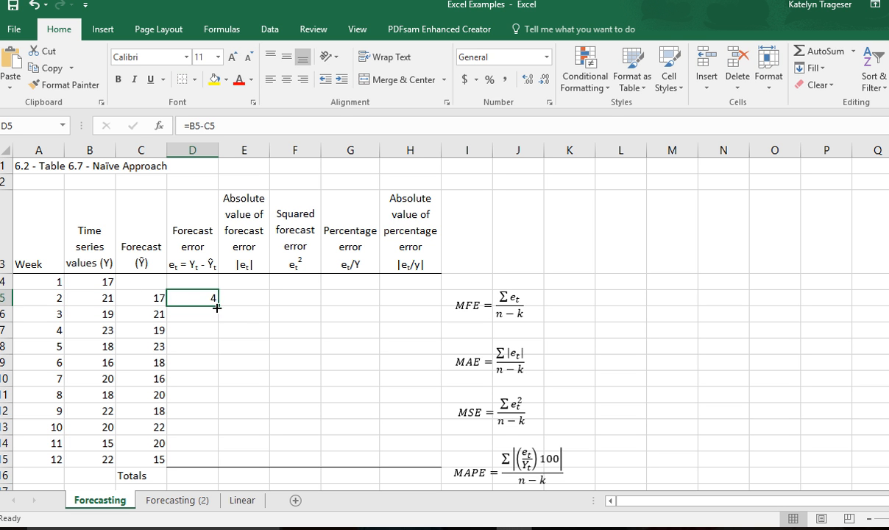
left_click_drag(218, 303, 199, 468)
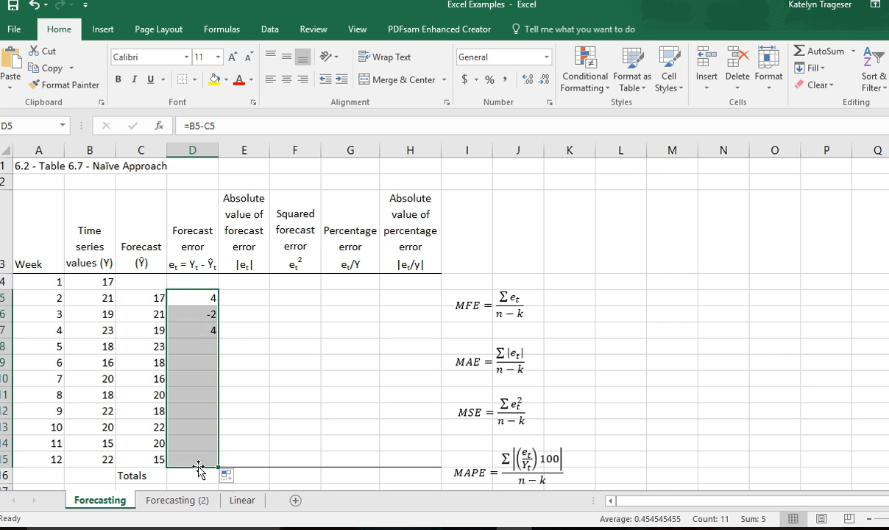
Calculate the absolute forecast error in E5 with =ABS(D5) and fill the formula down through week 12 (E15)
left_click(244, 294)
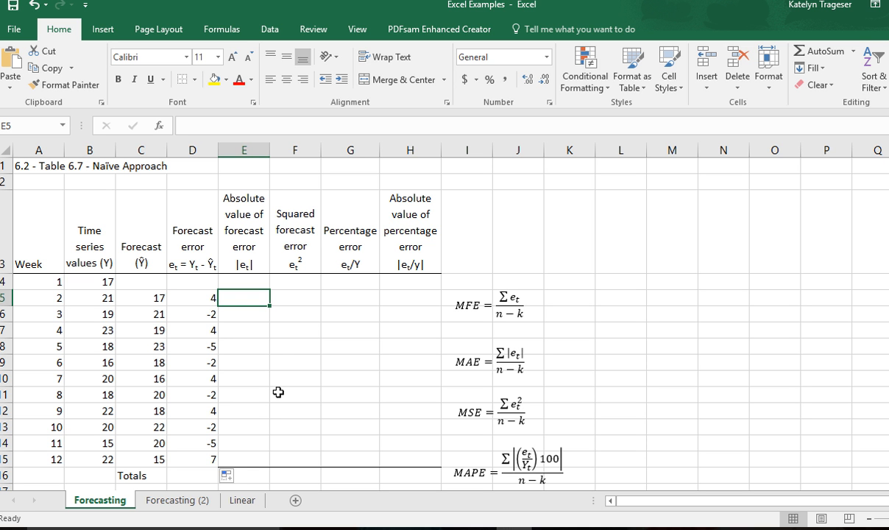
type("=")
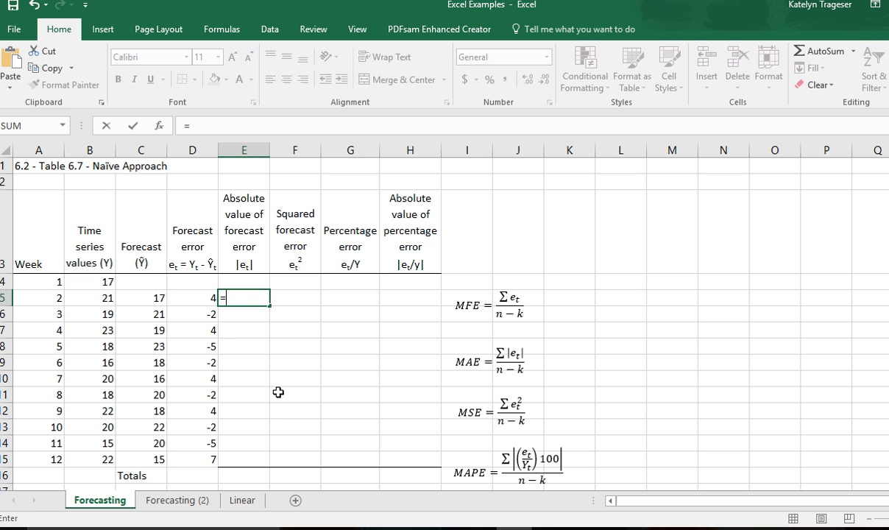
type("abs(")
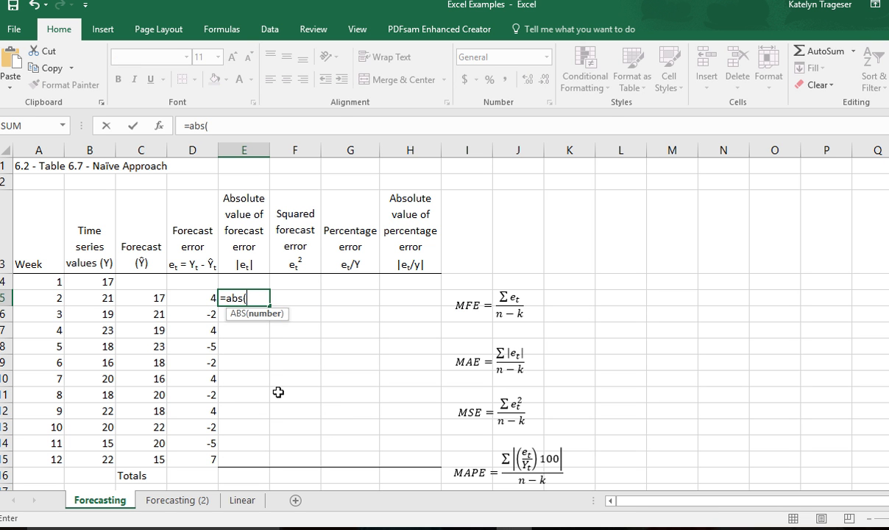
left_click(189, 299)
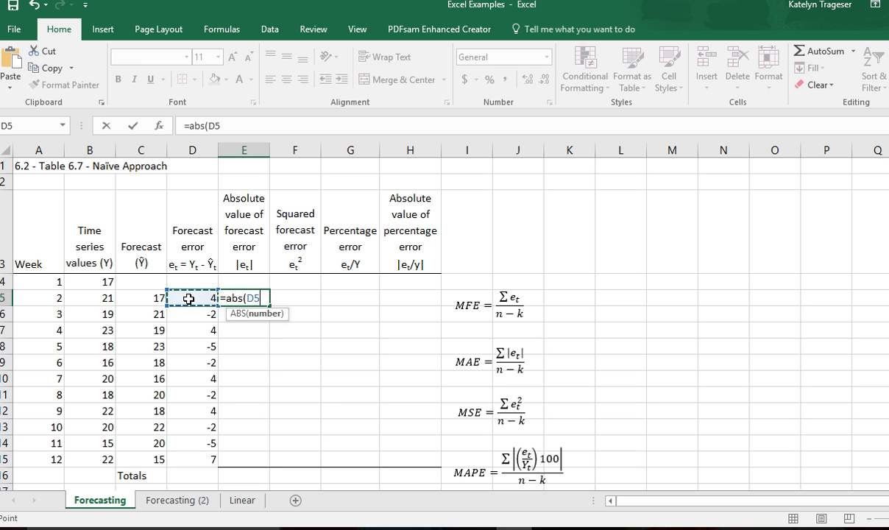
type(")")
key("Return")
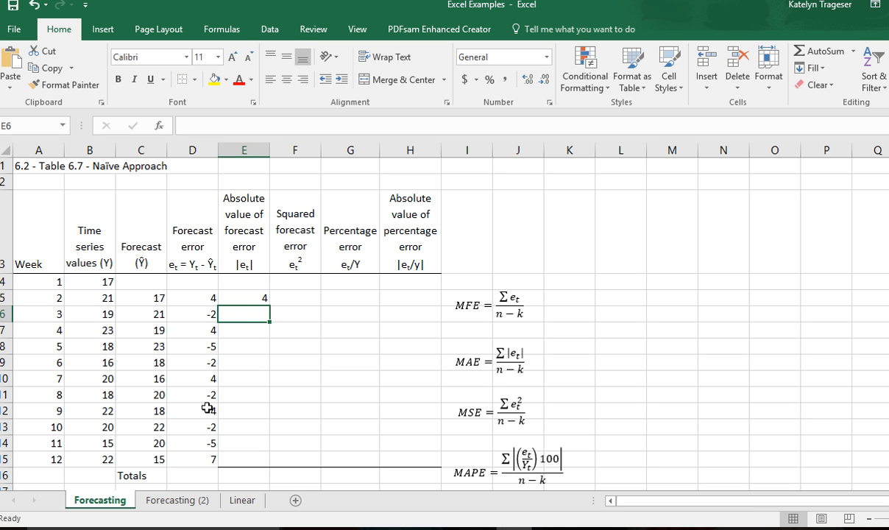
left_click(248, 294)
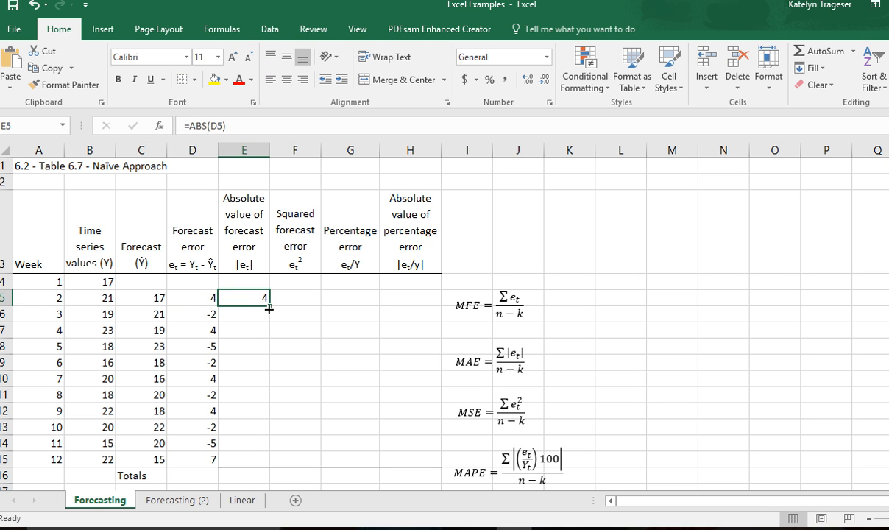
left_click_drag(268, 310, 250, 469)
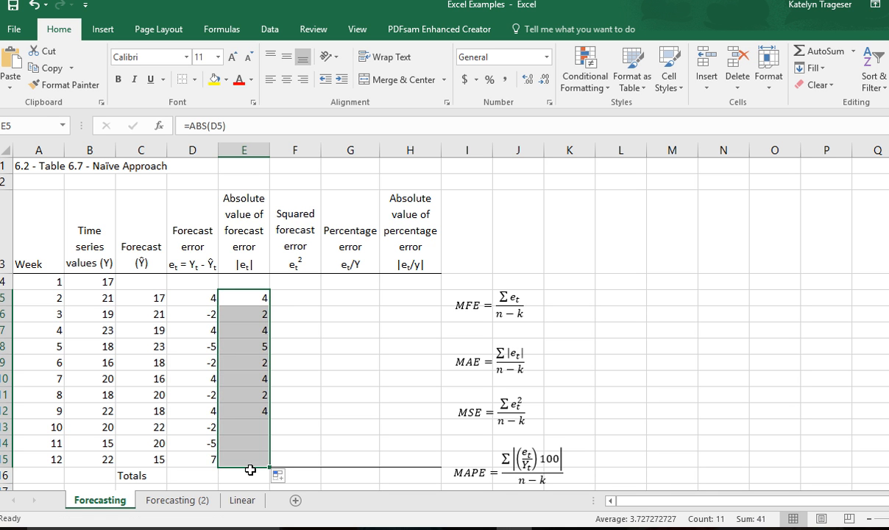
Calculate the squared forecast error in F5 with =D5^2 and fill the formula down through week 12 (F15)
left_click(309, 295)
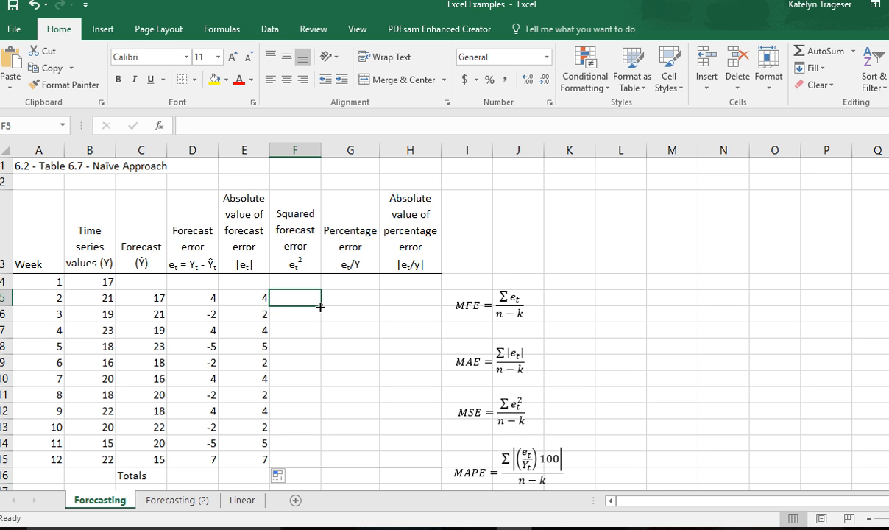
type("=")
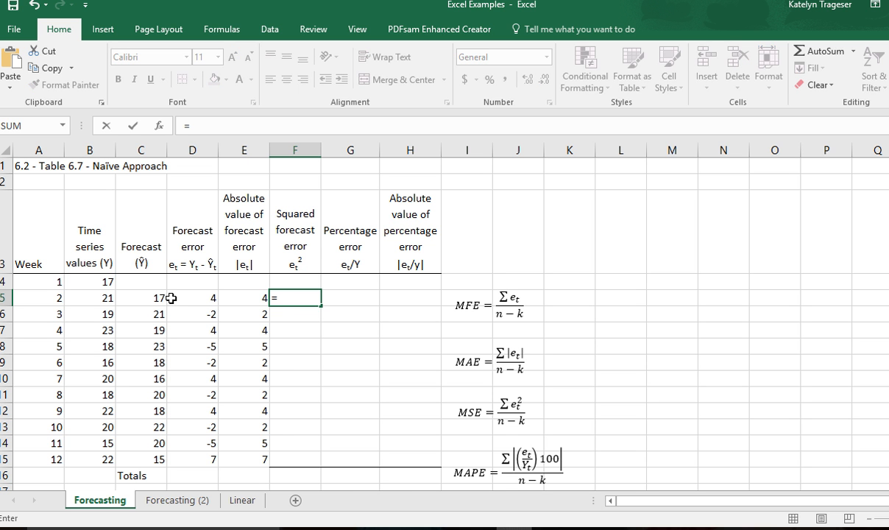
left_click(200, 299)
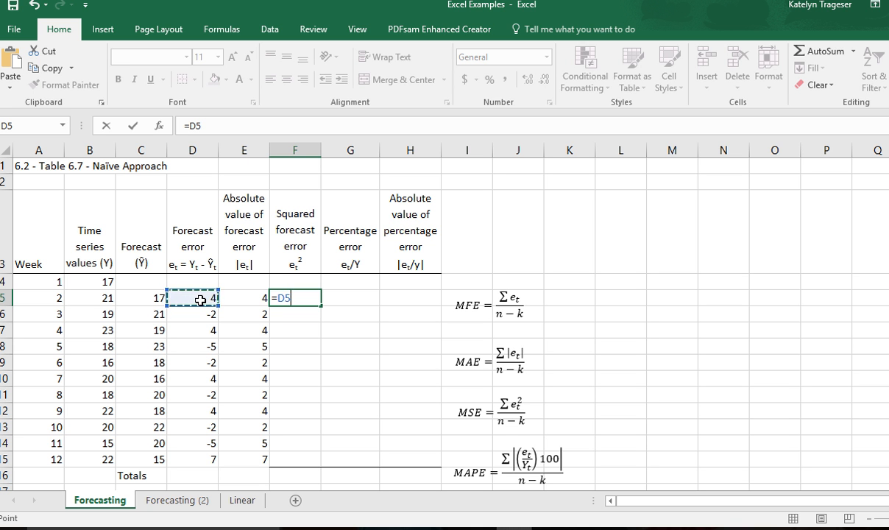
type("^2")
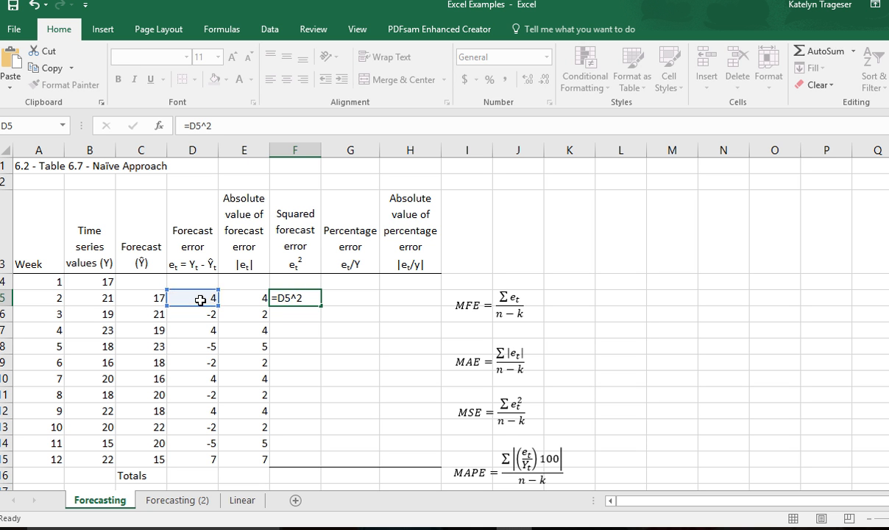
key("Return")
left_click(292, 294)
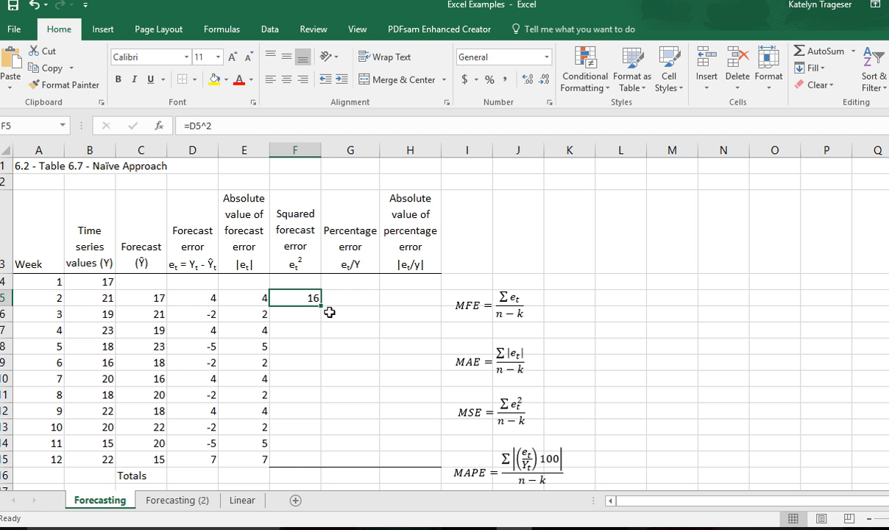
left_click_drag(320, 306, 303, 469)
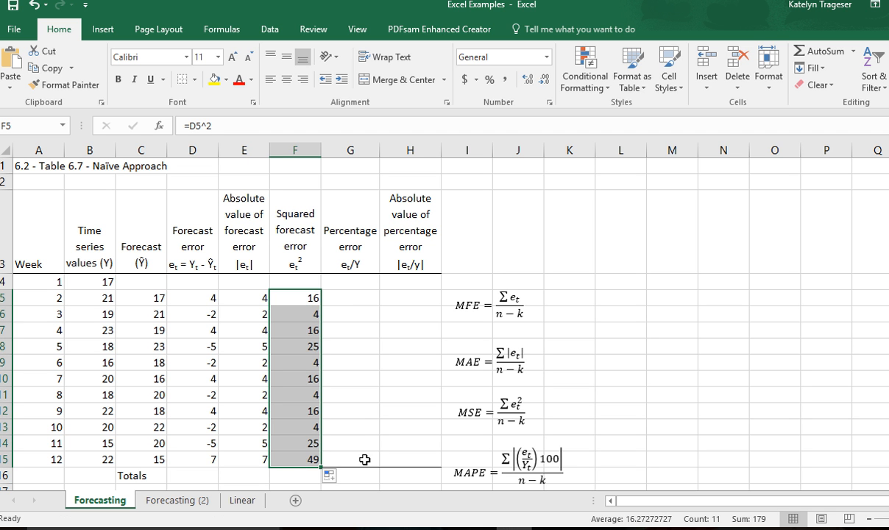
Calculate the percentage error in G5 with =D5/B5 and fill the formula down through week 12 (G15)
left_click(343, 294)
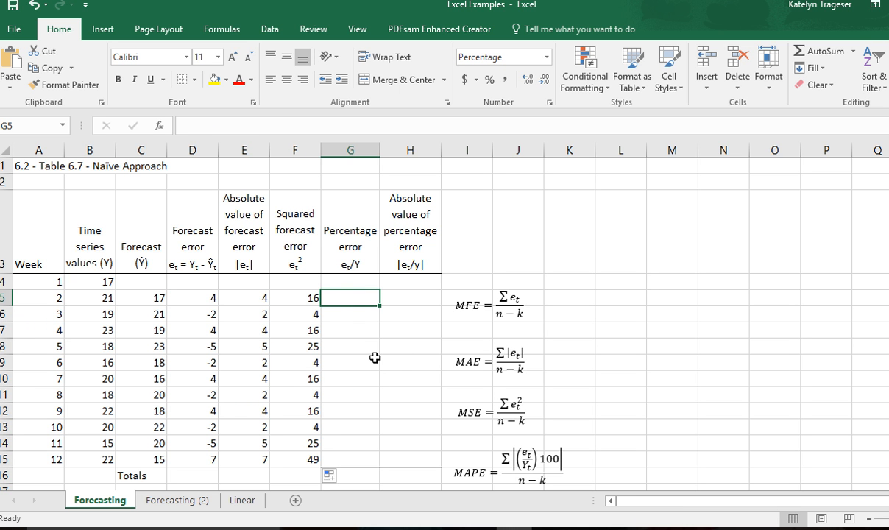
type("=")
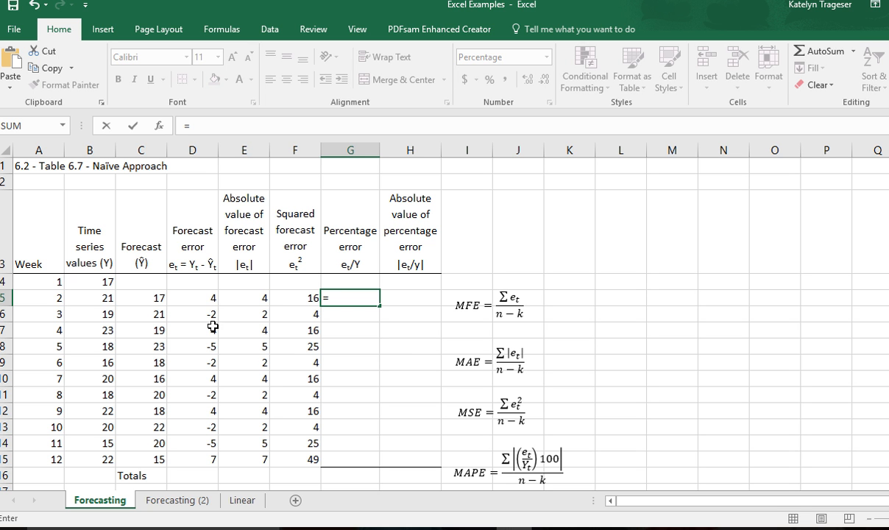
left_click(206, 301)
type("/")
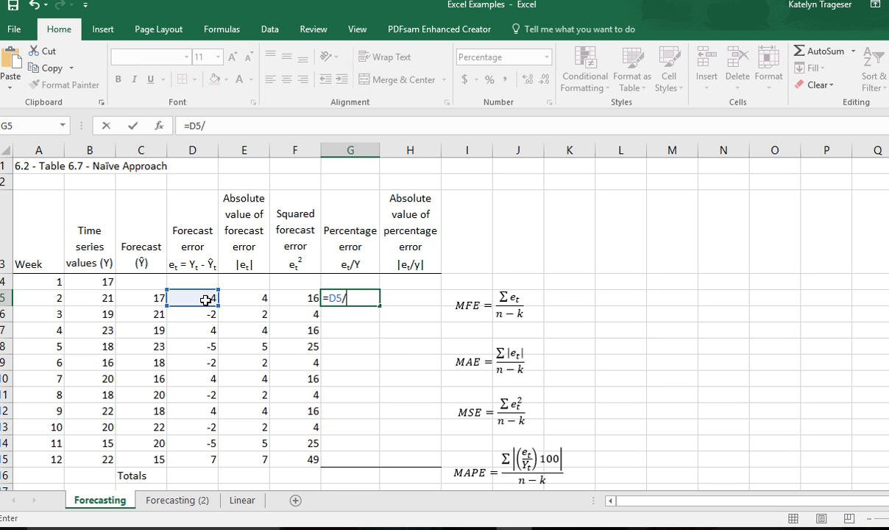
left_click(96, 298)
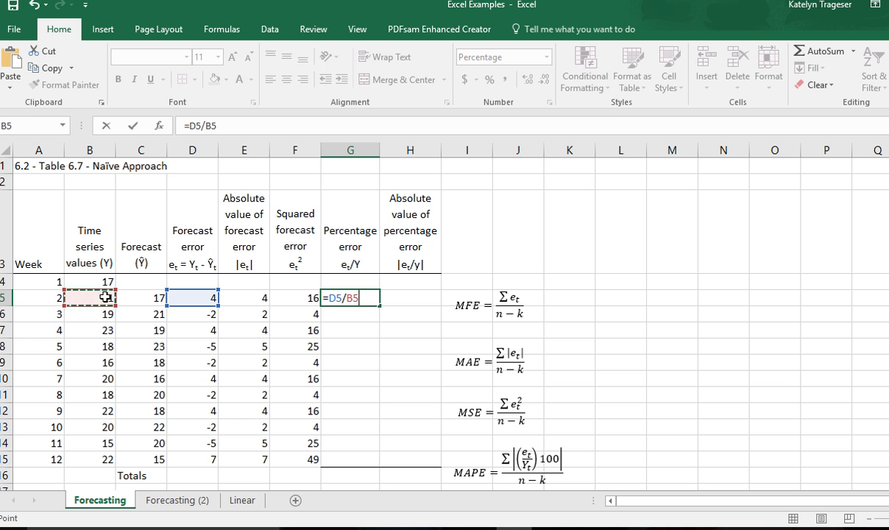
key("Return")
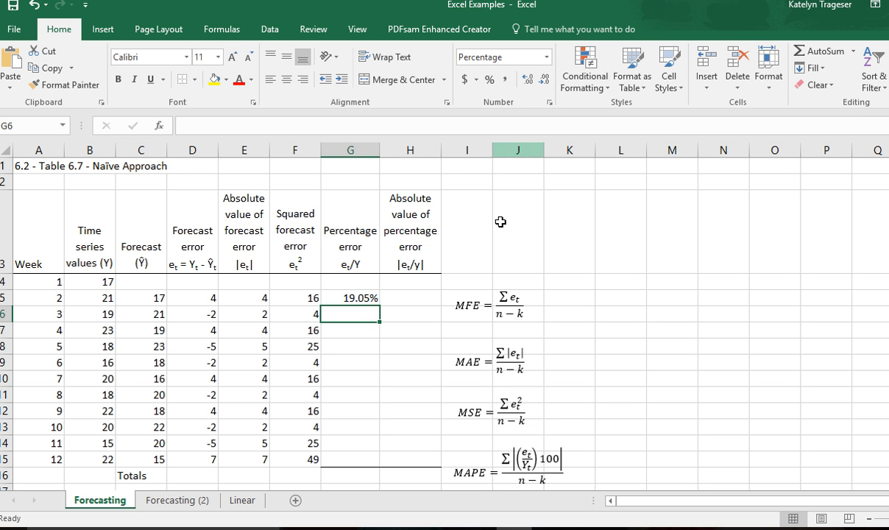
left_click(370, 299)
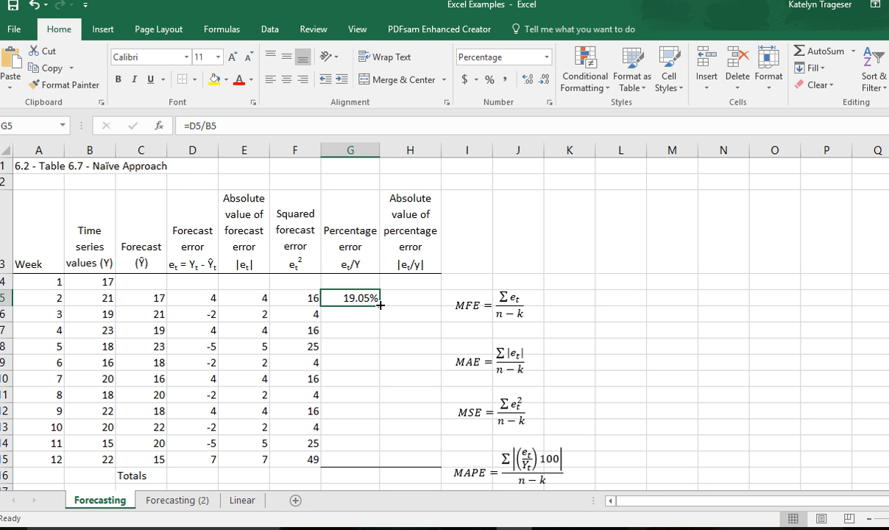
left_click_drag(380, 305, 381, 470)
Calculate the absolute percentage error in H5 with =ABS(G5) and fill the formula down through week 12 (H15)
left_click(419, 298)
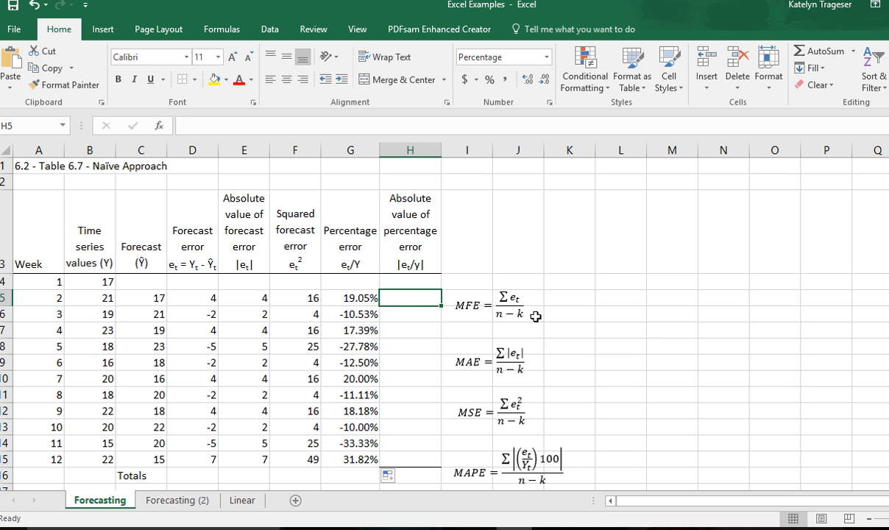
type("=abs(")
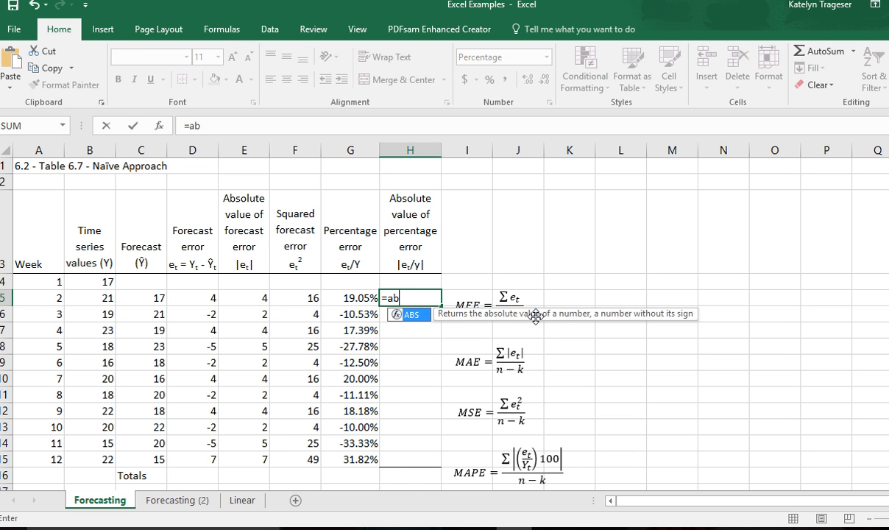
left_click(355, 295)
key("Return")
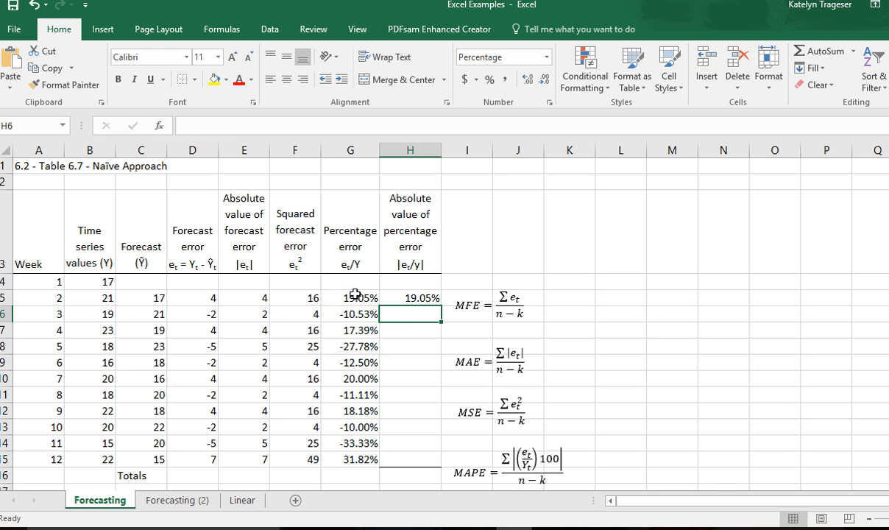
left_click(408, 301)
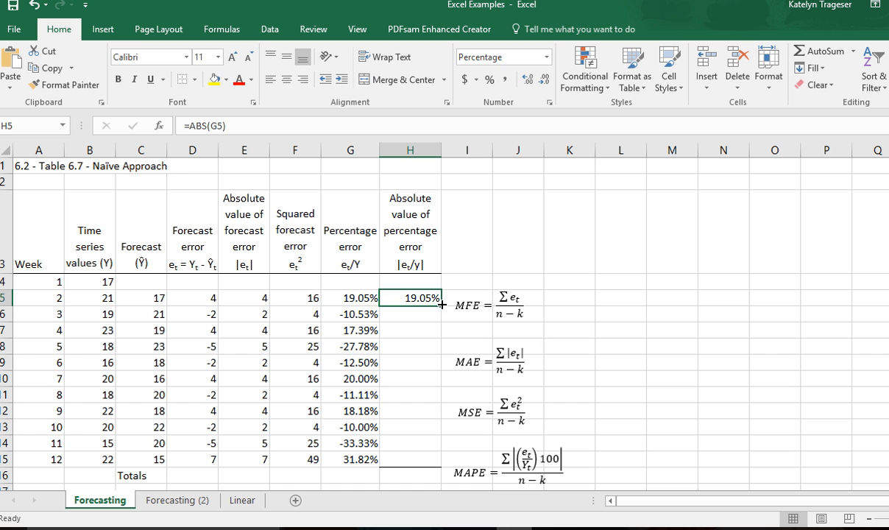
left_click_drag(442, 304, 427, 461)
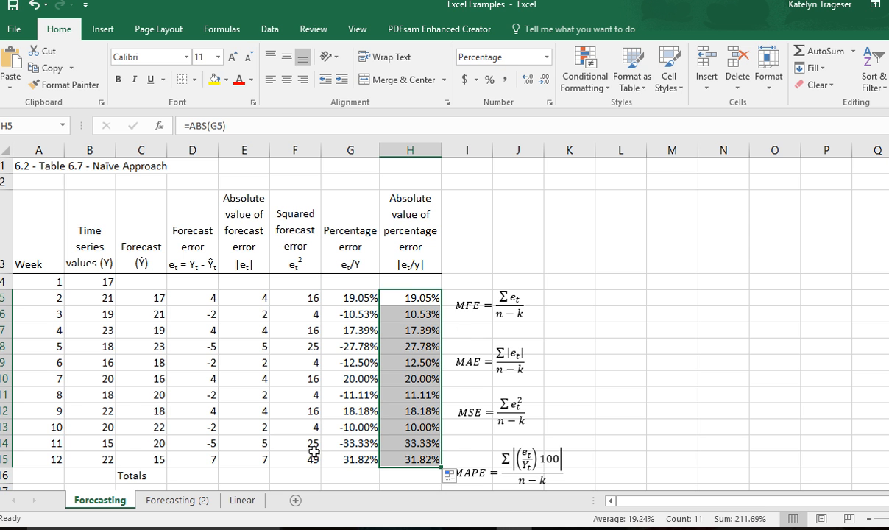
Add a top border to the Totals row cells D16:H16
scroll(631, 352, "down", 1)
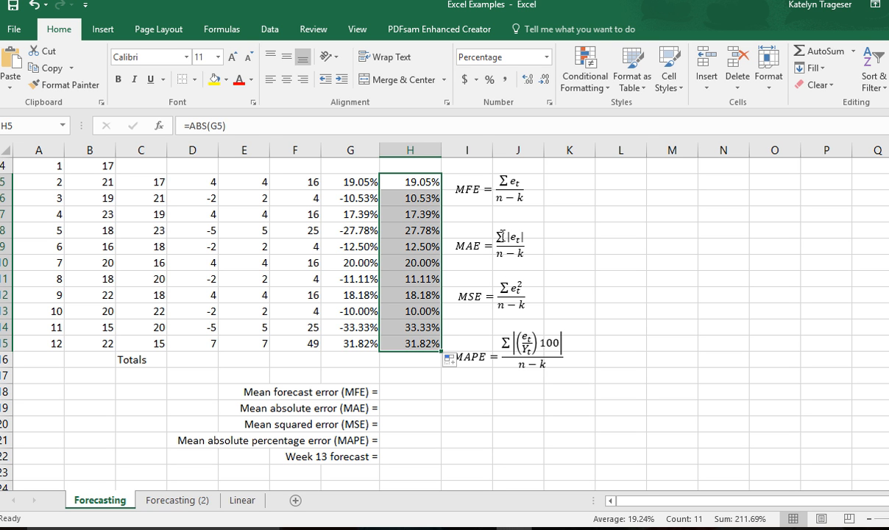
left_click(173, 359)
left_click_drag(182, 364, 420, 361)
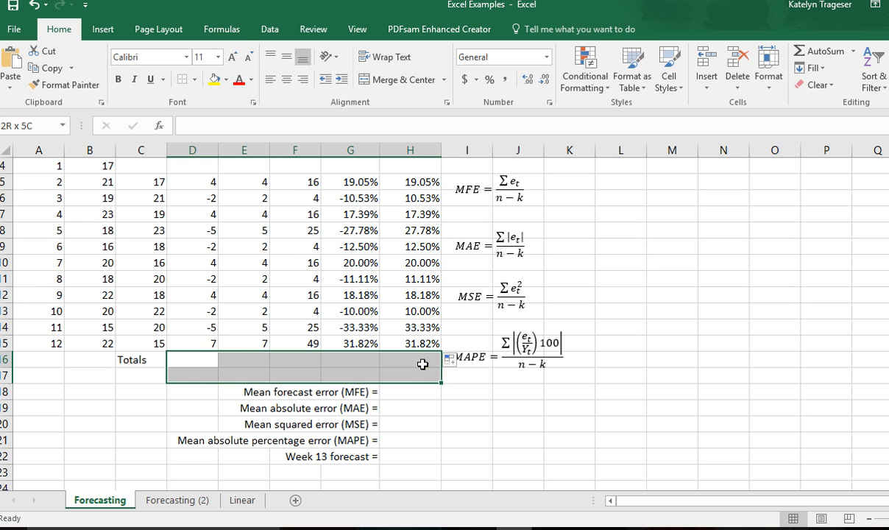
left_click(195, 79)
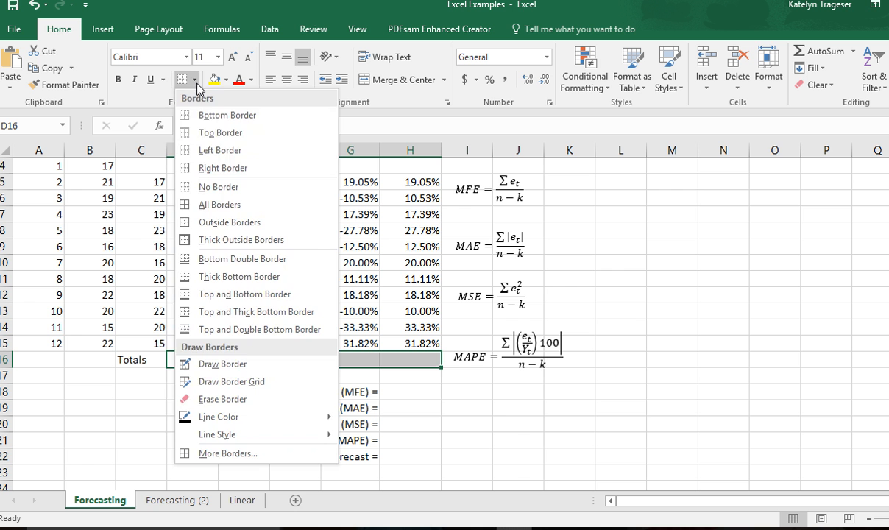
left_click(206, 133)
Total the forecast errors in D16 with =SUM(D5:D15) and fill the formula across the Totals row through H16
left_click(187, 356)
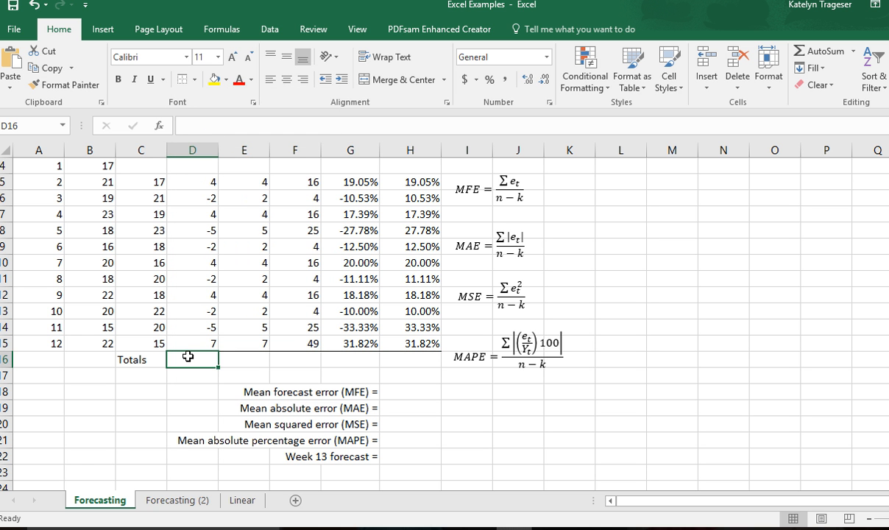
type("=sum(")
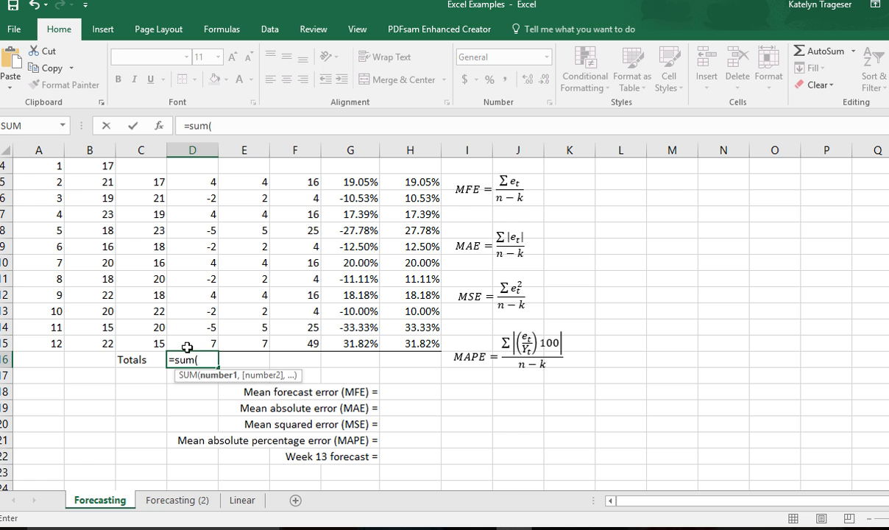
left_click_drag(188, 179, 208, 341)
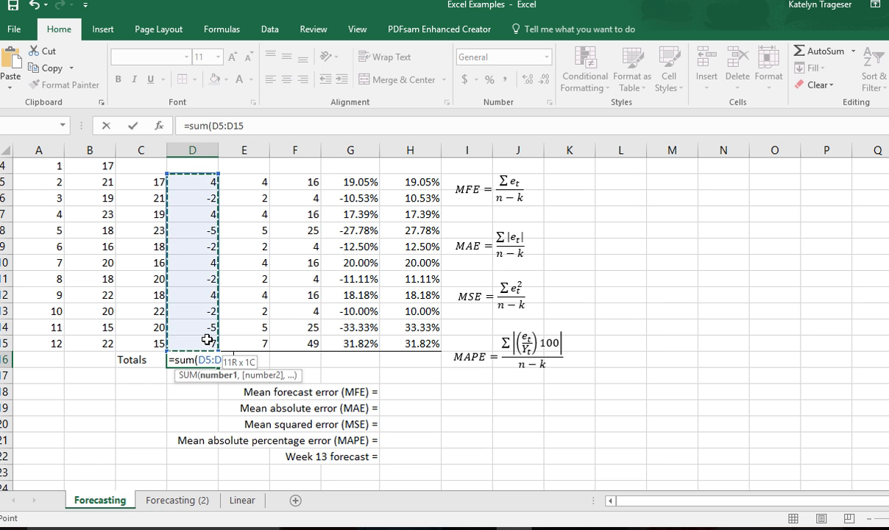
key("Return")
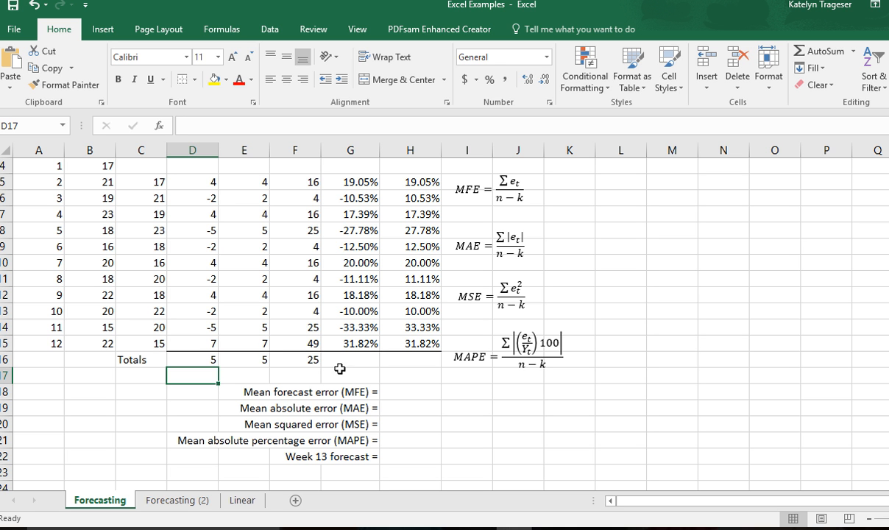
left_click(258, 359)
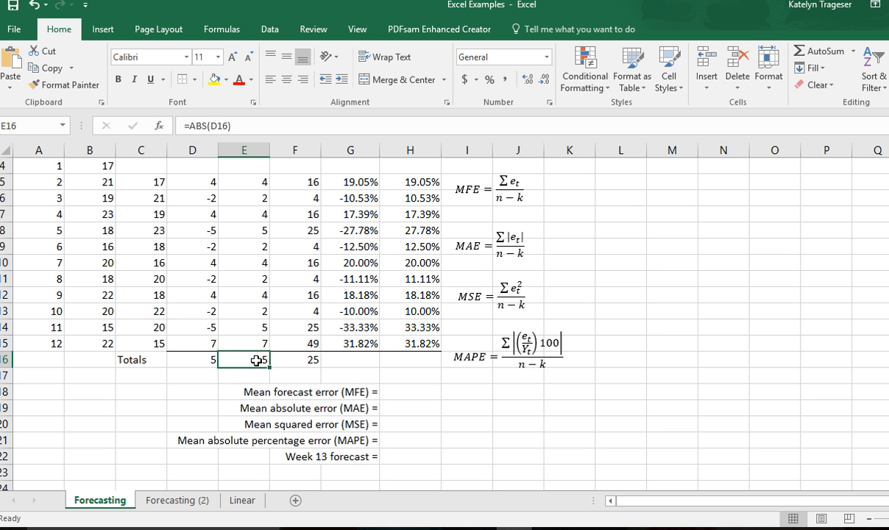
scroll(253, 359, "up", 1)
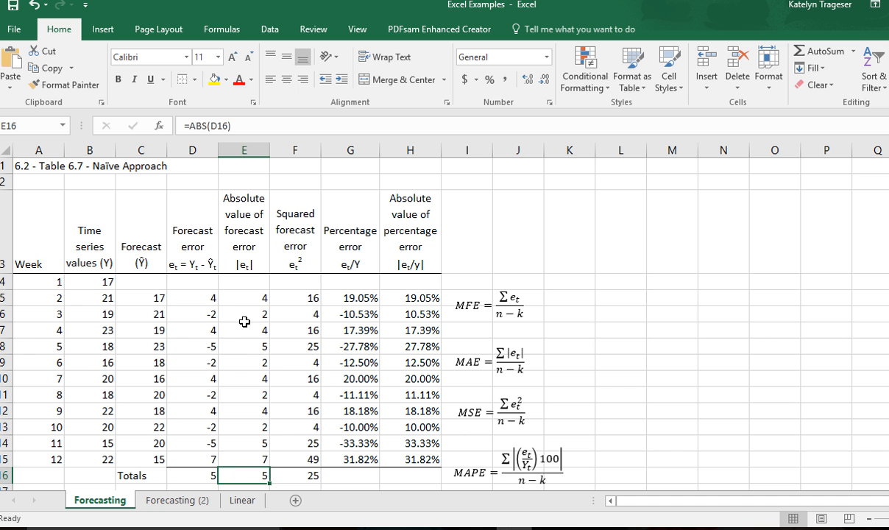
left_click(202, 476)
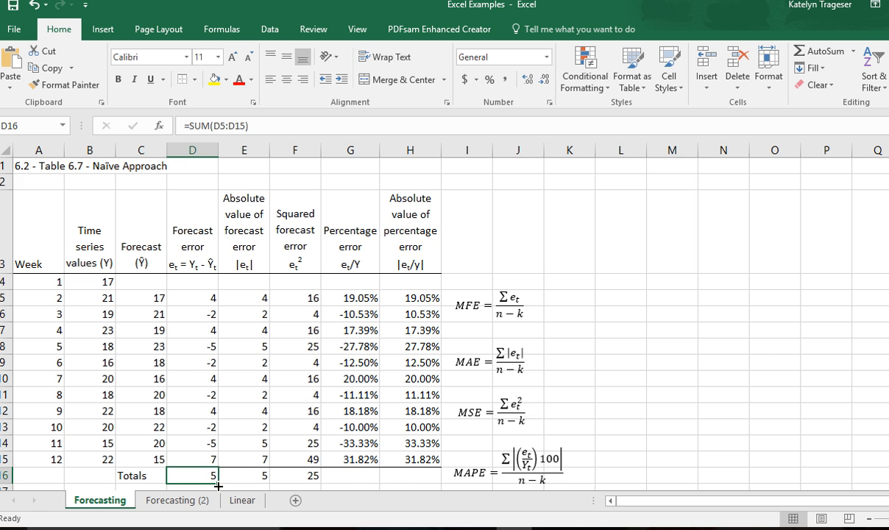
left_click_drag(219, 485, 416, 478)
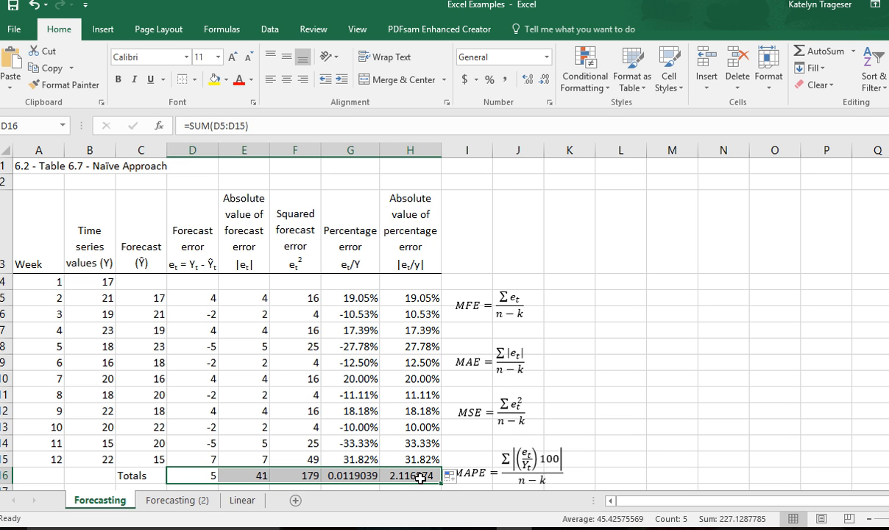
Format the percentage error totals in G16:H16 as percentages with two decimal places
left_click(357, 474)
left_click_drag(393, 475, 396, 475)
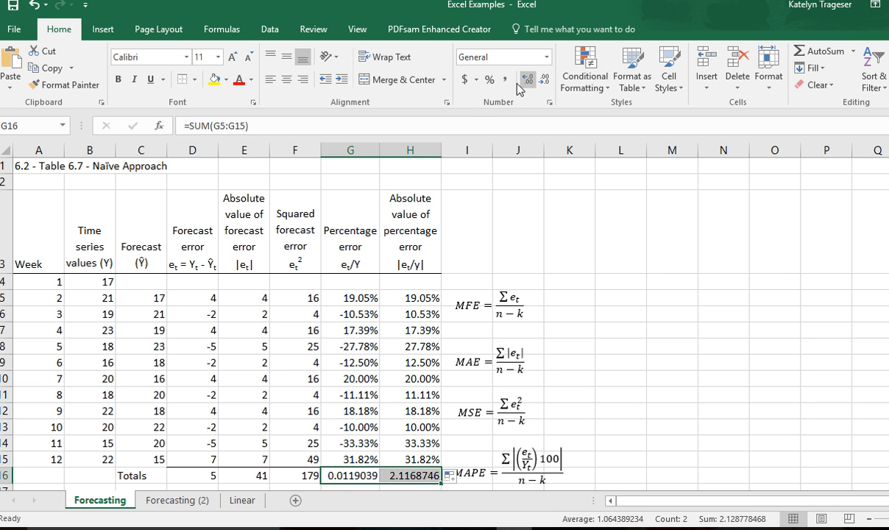
left_click(490, 80)
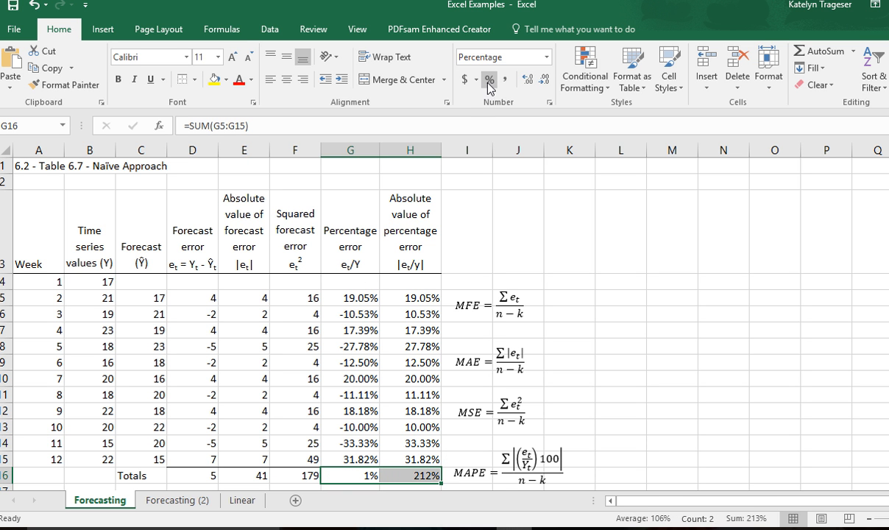
left_click(529, 81)
left_click(529, 81)
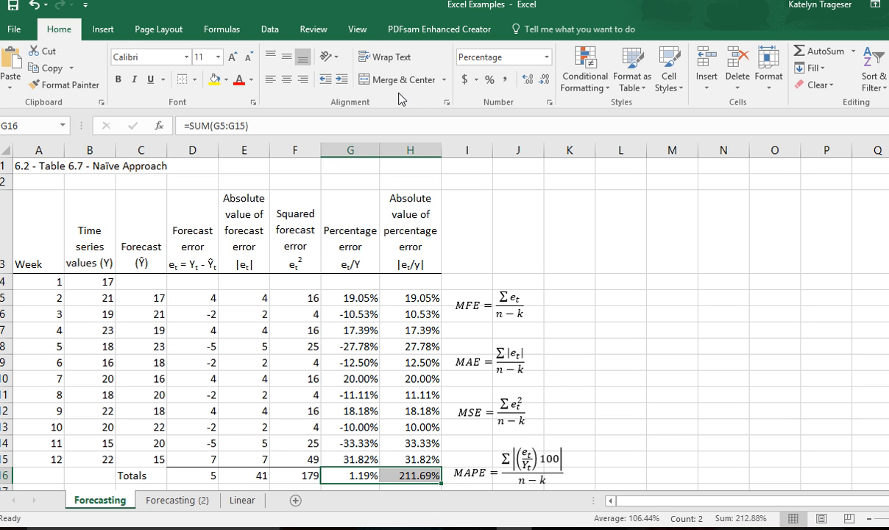
Set the worksheet's zoom magnification to 100%
left_click(357, 28)
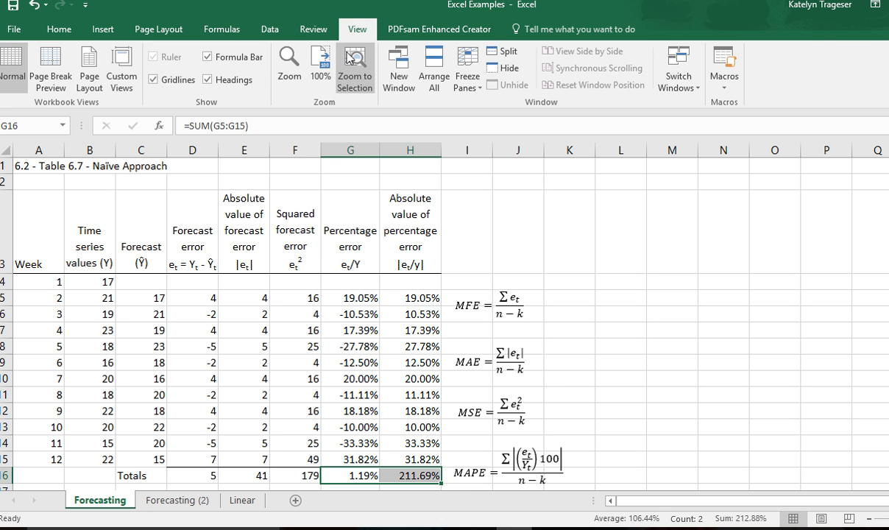
left_click(293, 72)
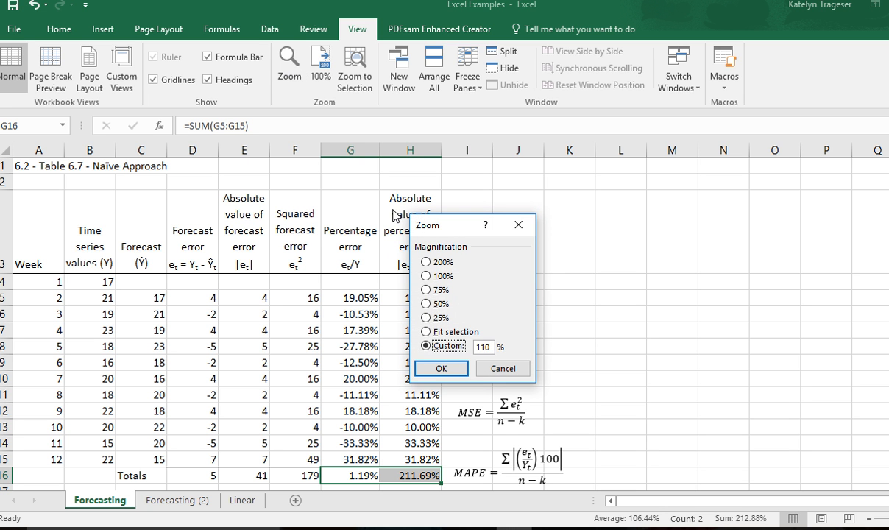
left_click(430, 276)
left_click(441, 368)
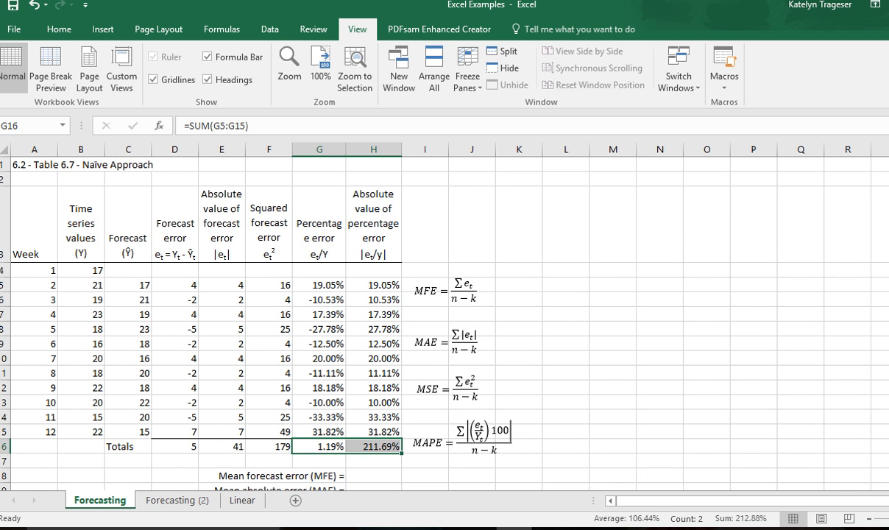
Calculate the mean forecast error (MFE) in H18 with =D16/(12-1)
scroll(420, 304, "down", 2)
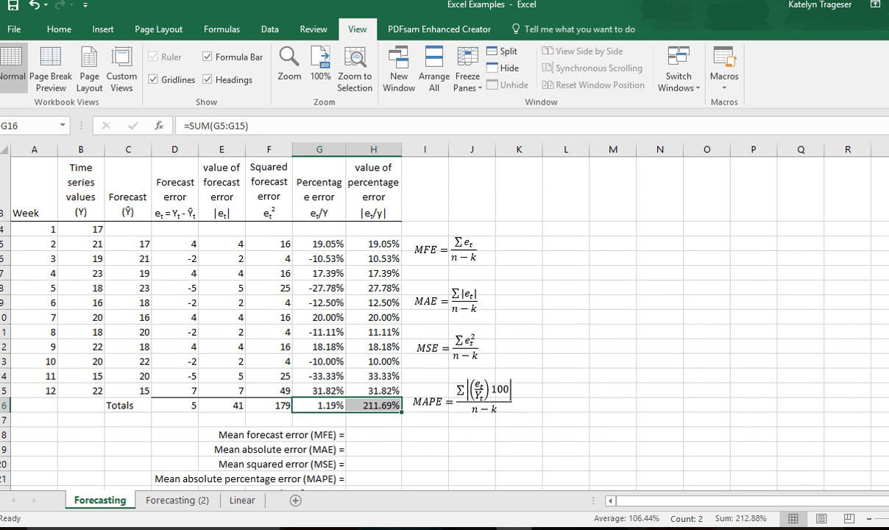
scroll(695, 284, "up", 1)
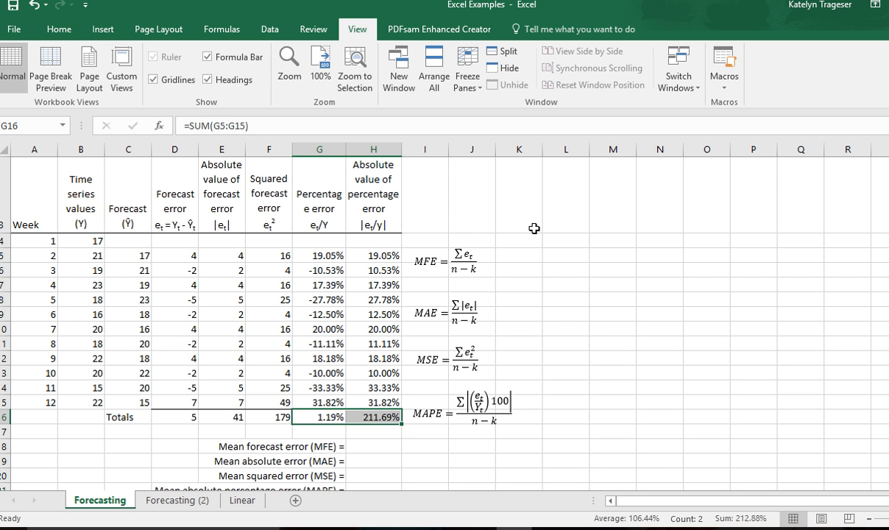
left_click(363, 447)
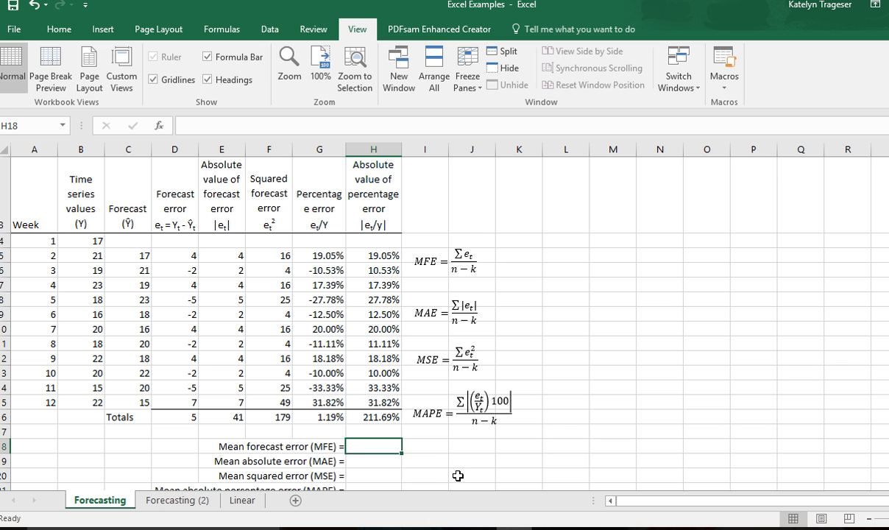
type("=")
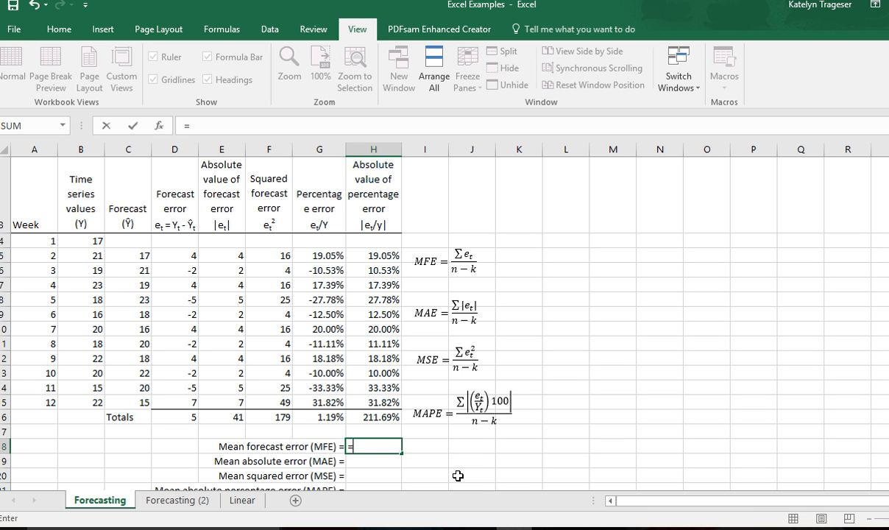
left_click(173, 418)
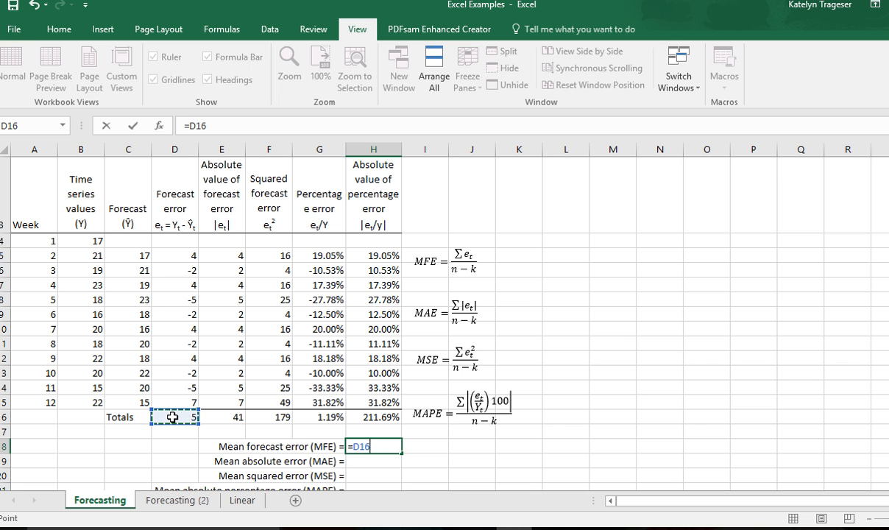
type("/")
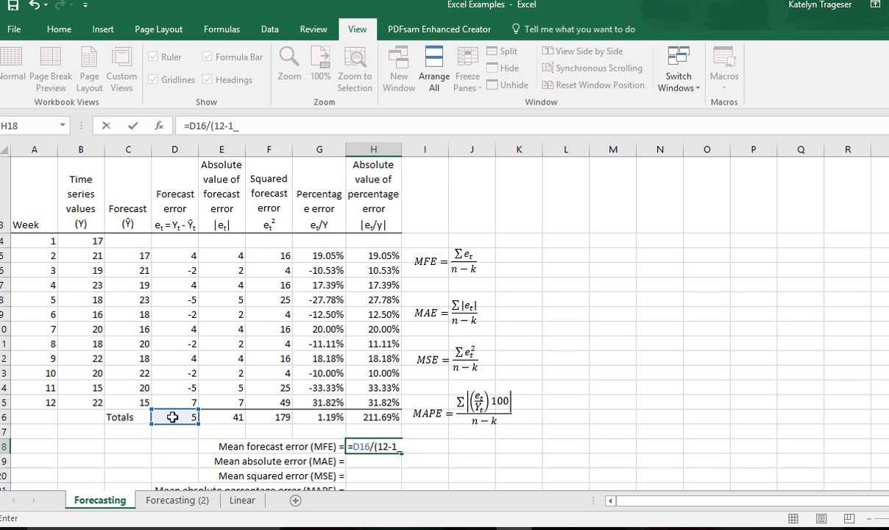
type("(12-1)")
key("Return")
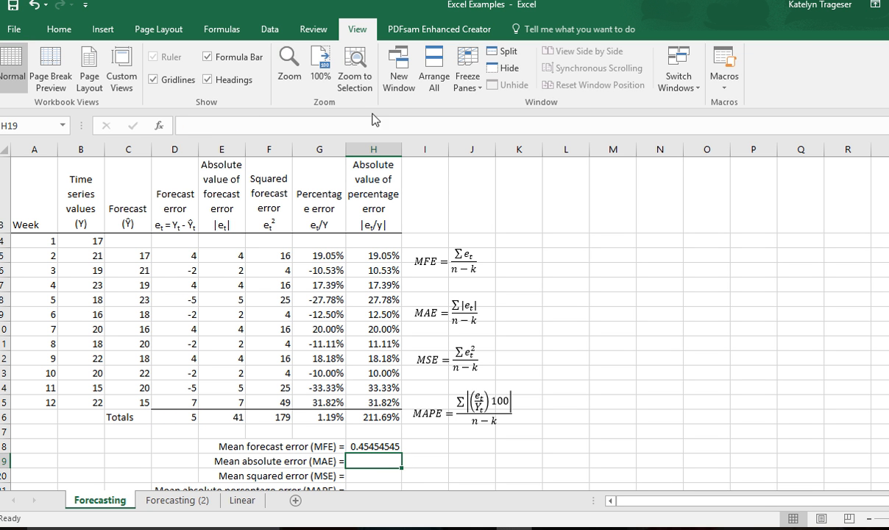
Reduce the mean forecast error in H18 to two decimal places
left_click(53, 36)
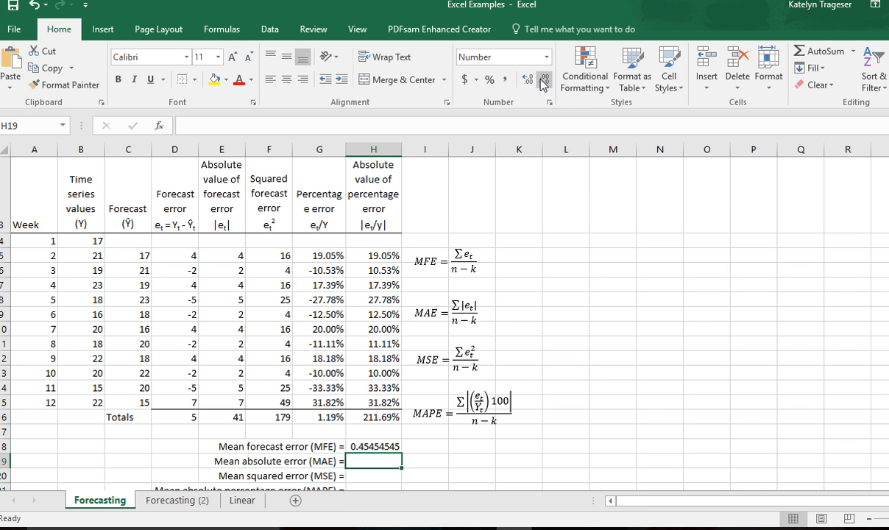
left_click(374, 446)
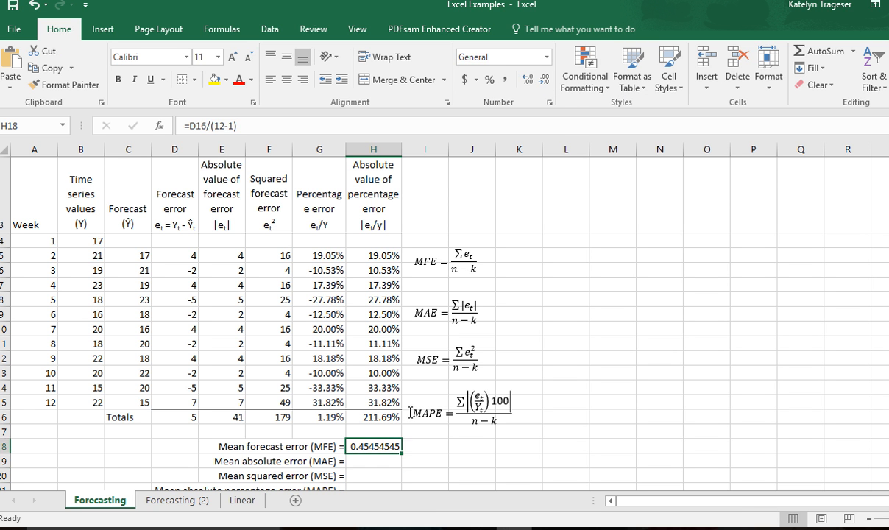
left_click(544, 81)
left_click(544, 81)
left_click(544, 81)
left_click(544, 81)
left_click(544, 81)
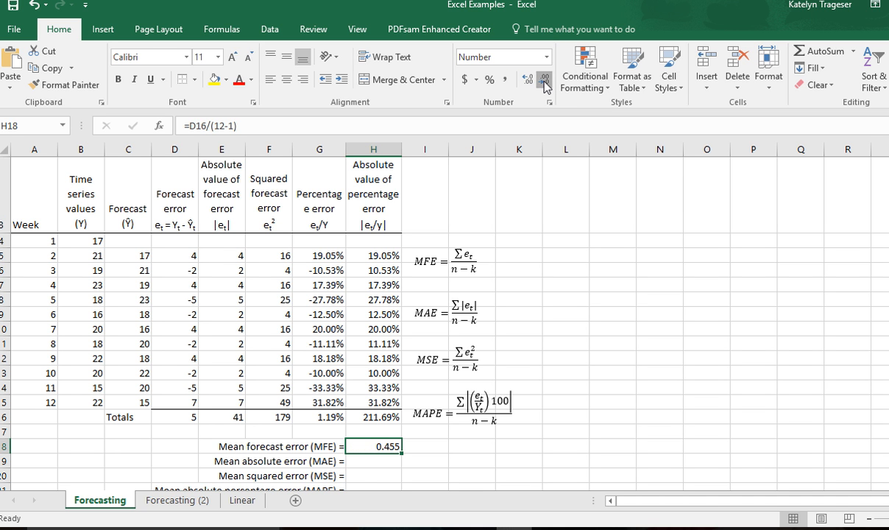
left_click(544, 81)
Calculate the mean absolute error (MAE) in H19 with =E16/(12-1)
left_click(362, 464)
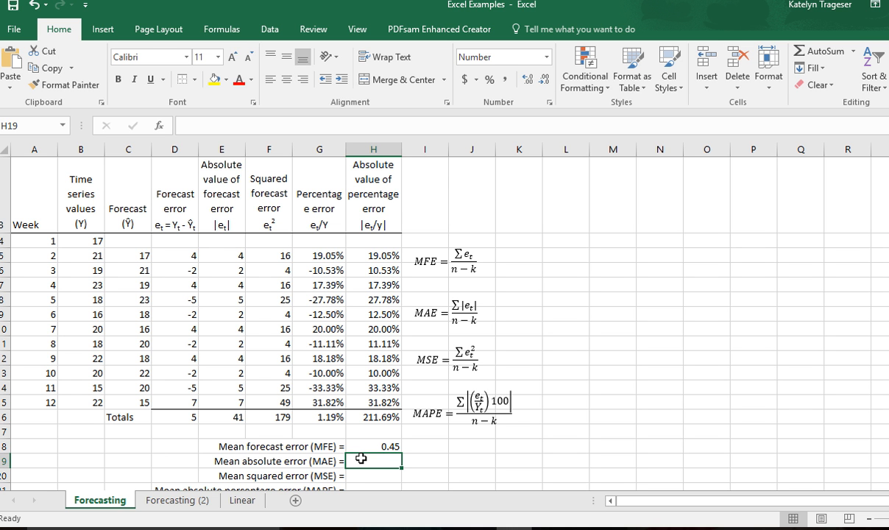
type("=")
left_click(220, 415)
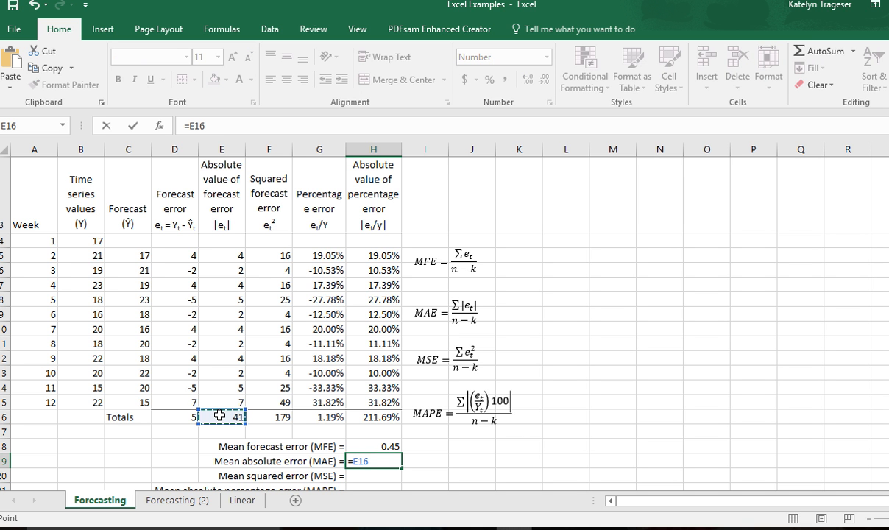
type("/(12")
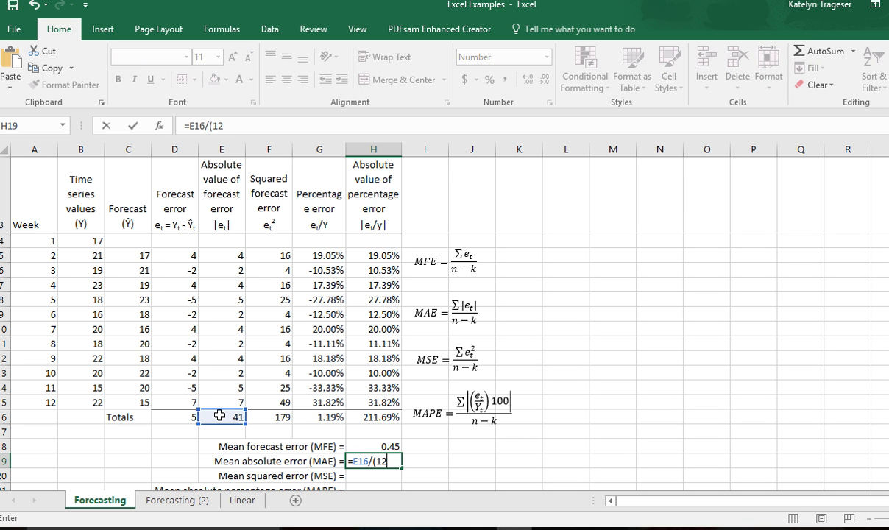
type("-1)")
key("Return")
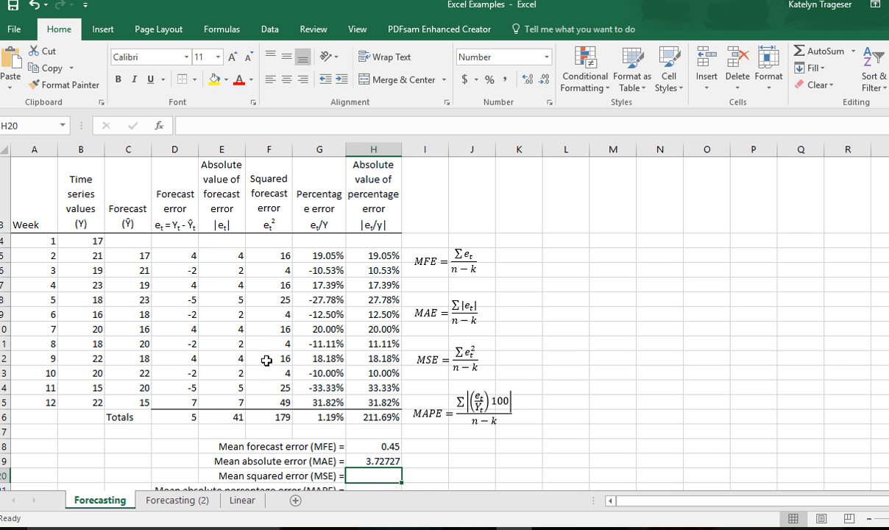
Format the mean absolute error in H19 and the mean forecast error in H18 to three decimal places
left_click(373, 462)
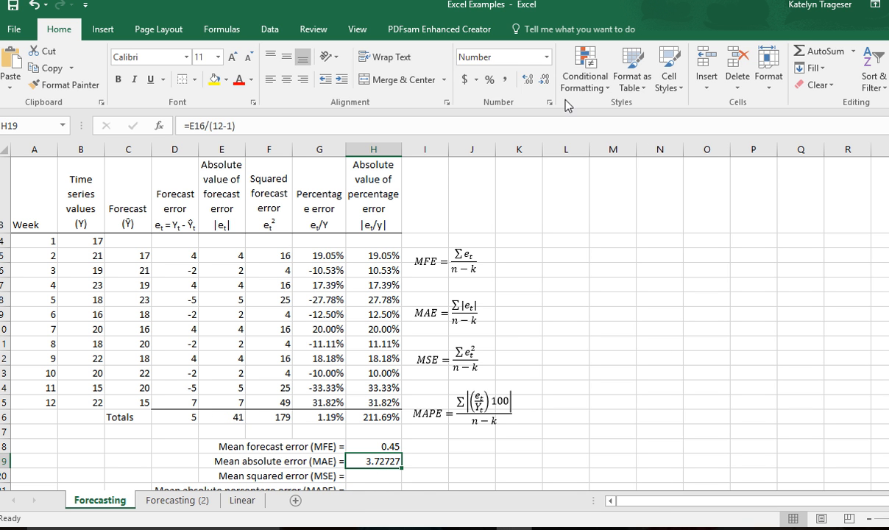
left_click(543, 79)
left_click(544, 79)
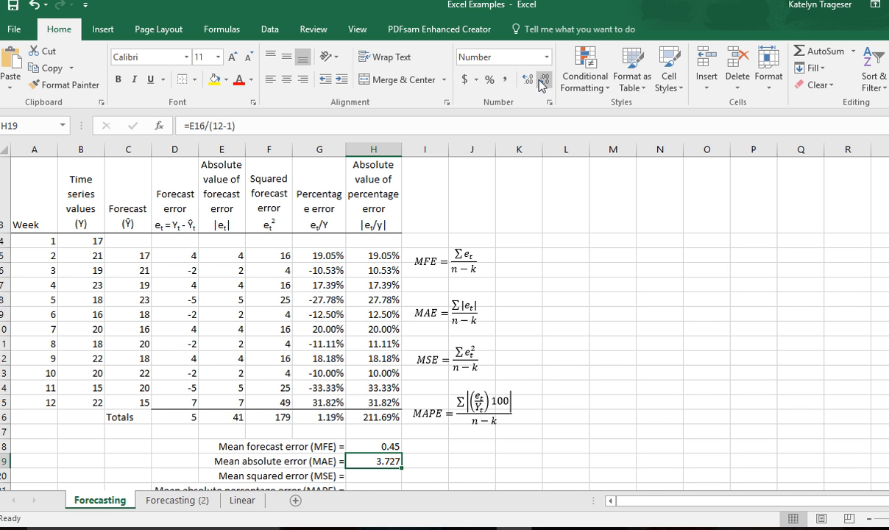
left_click(384, 446)
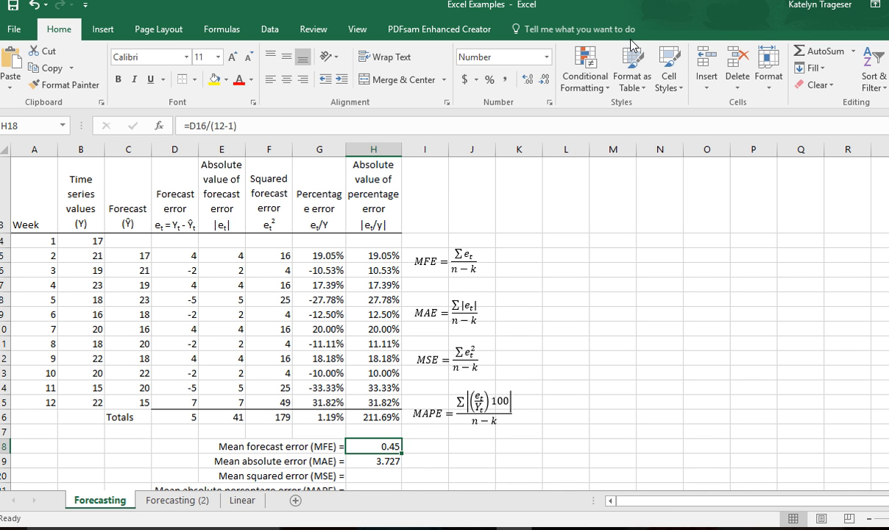
left_click(531, 81)
Calculate the mean squared error (MSE) in H20 with =F16/(12-1)
left_click(391, 473)
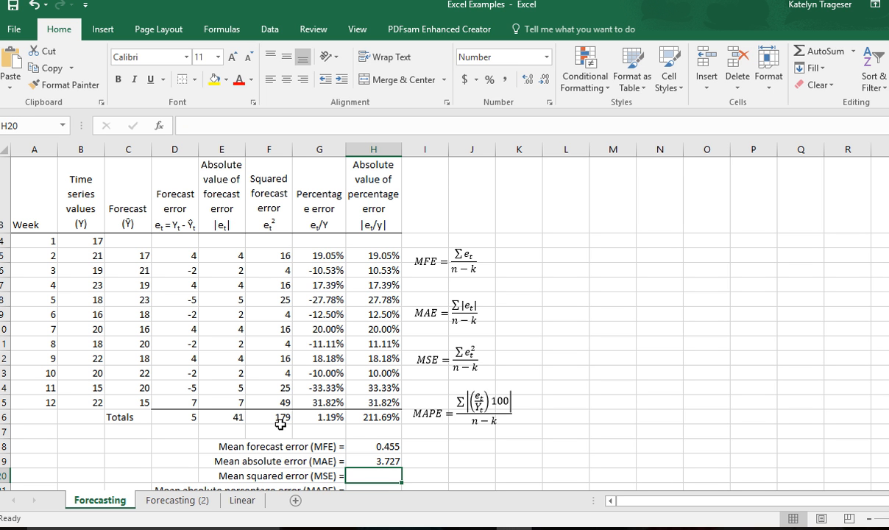
type("=")
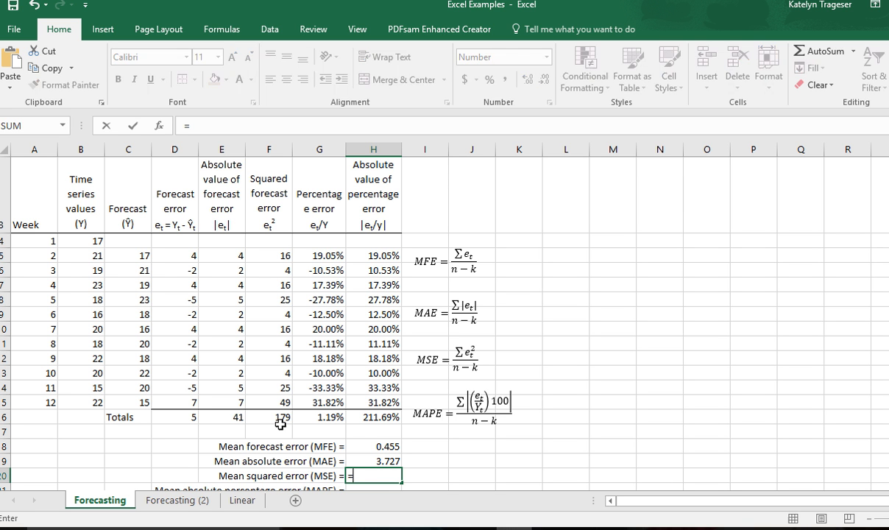
left_click(269, 402)
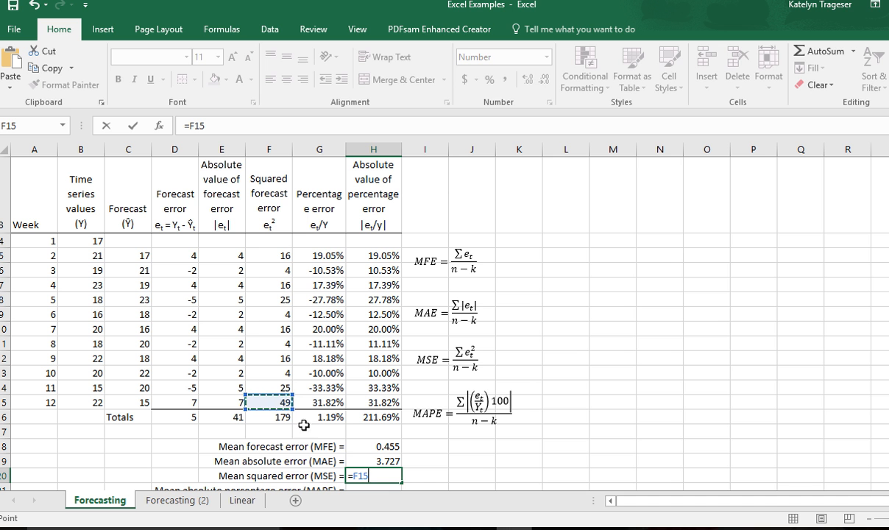
left_click(366, 475)
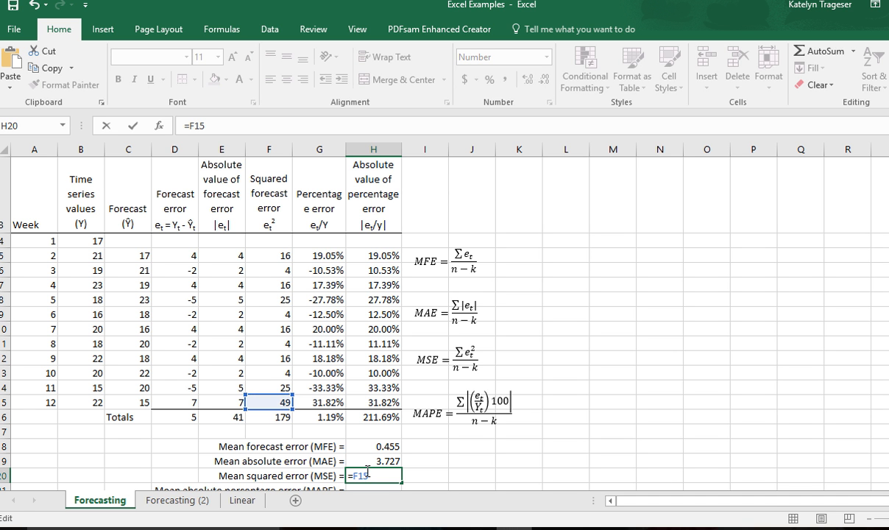
type("6")
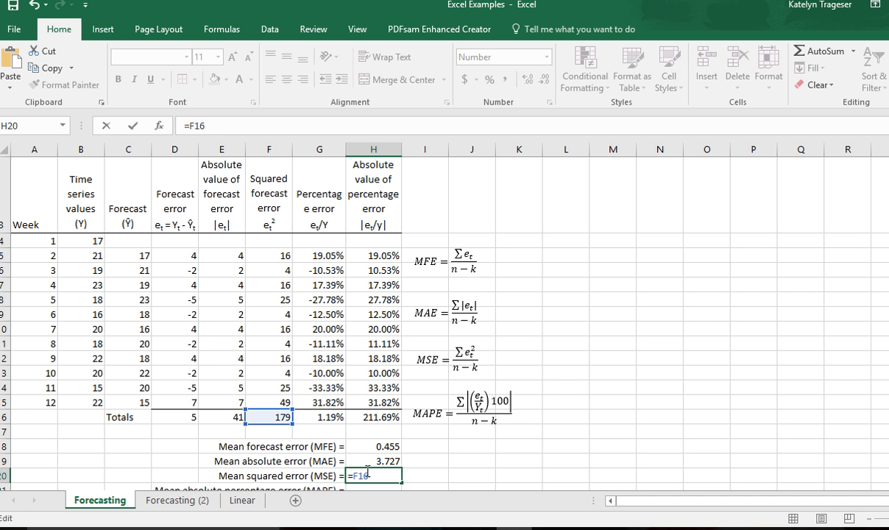
type("/(12-1")
key("Return")
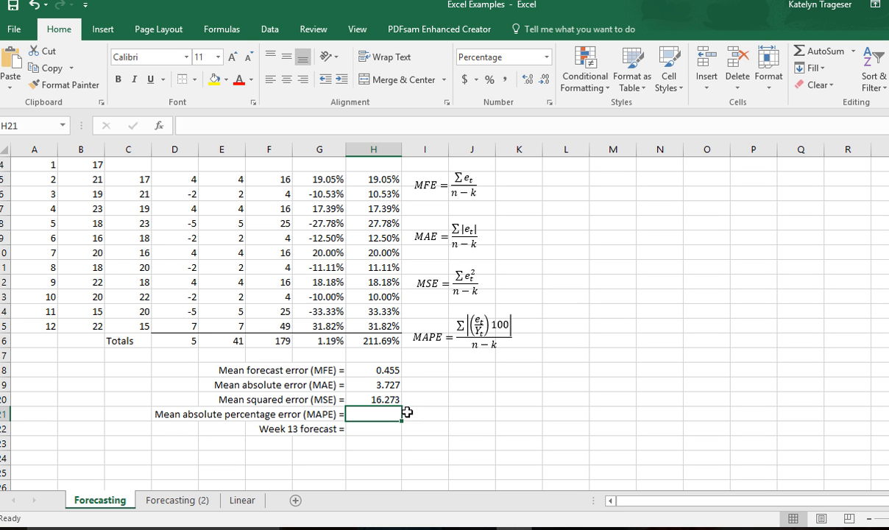
Calculate the mean absolute percentage error (MAPE) in H21 with =H16/(12-1)
scroll(396, 259, "up", 1)
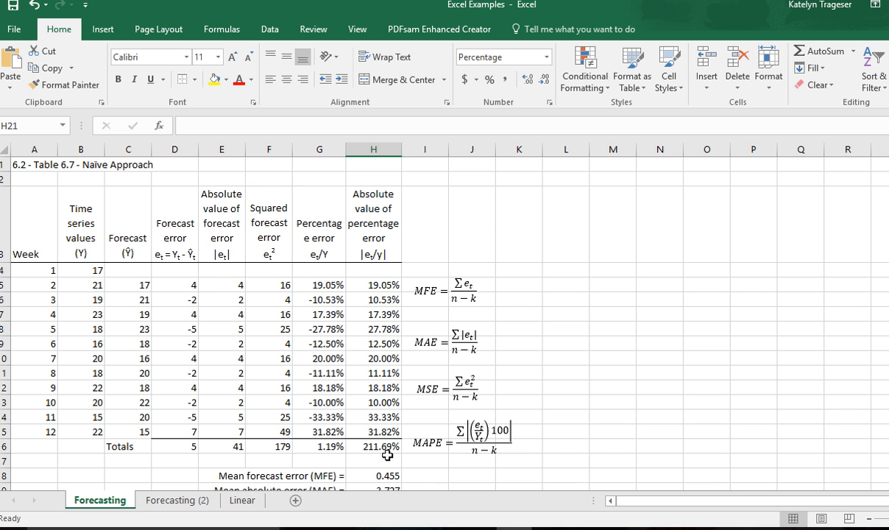
scroll(396, 438, "down", 1)
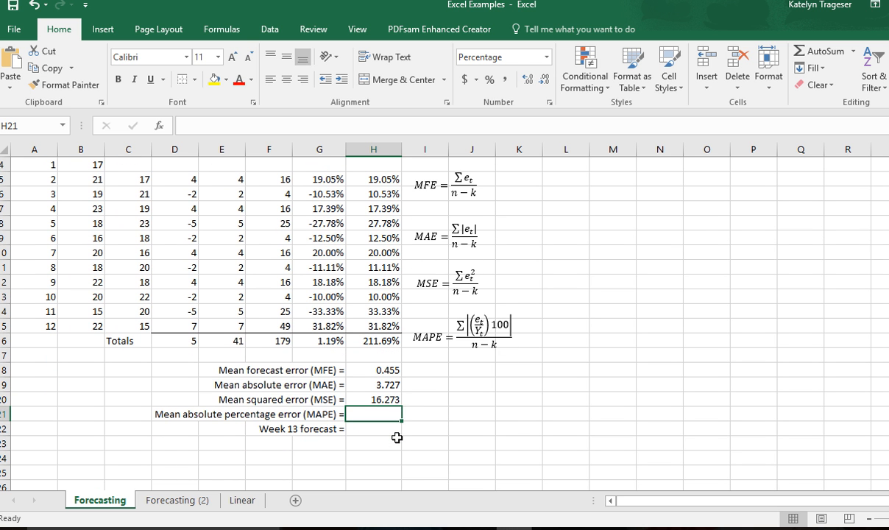
type("=")
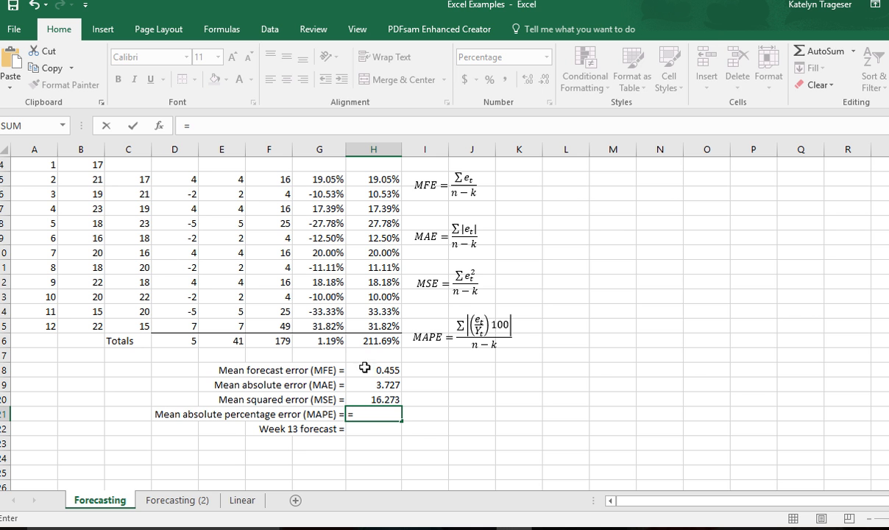
left_click(378, 338)
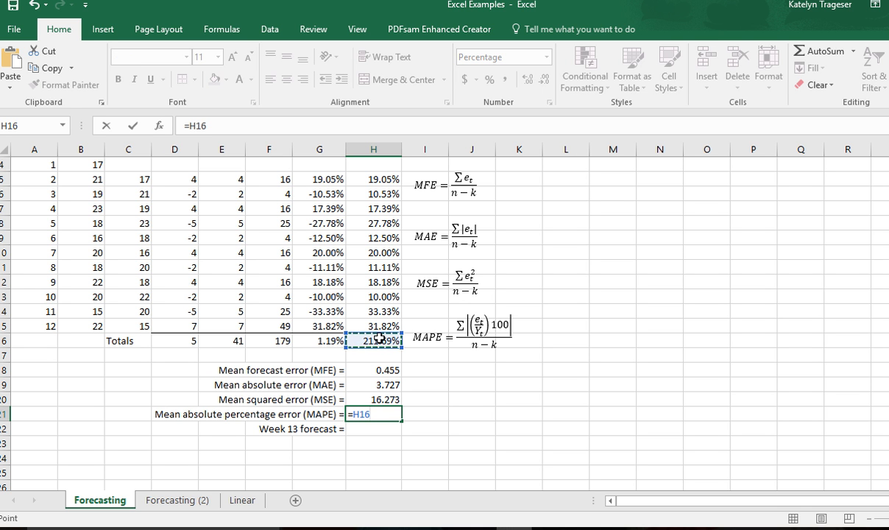
type("/(12-1")
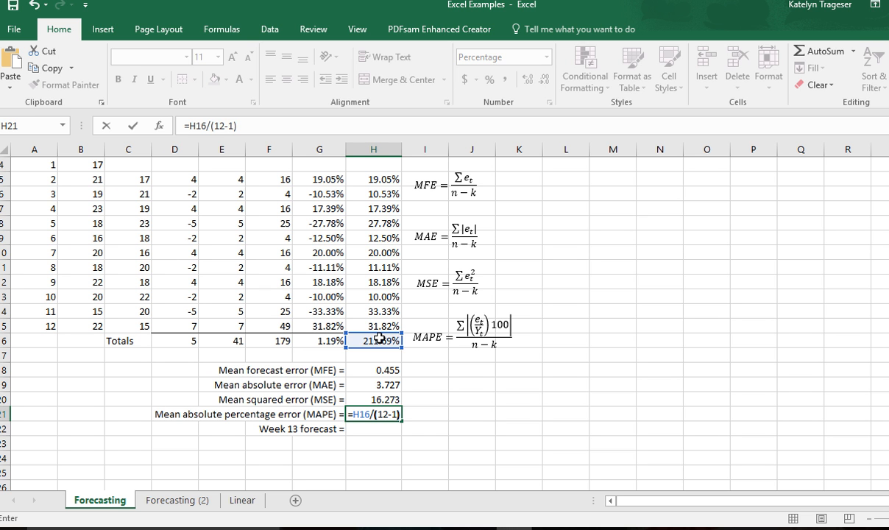
key("Return")
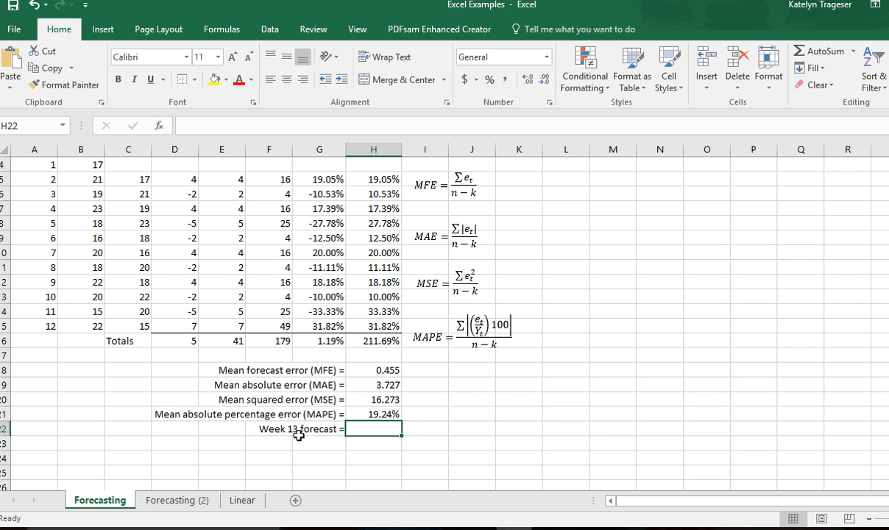
Set the week 13 forecast in H22 to the week 12 time series value with =B15
scroll(298, 435, "up", 1)
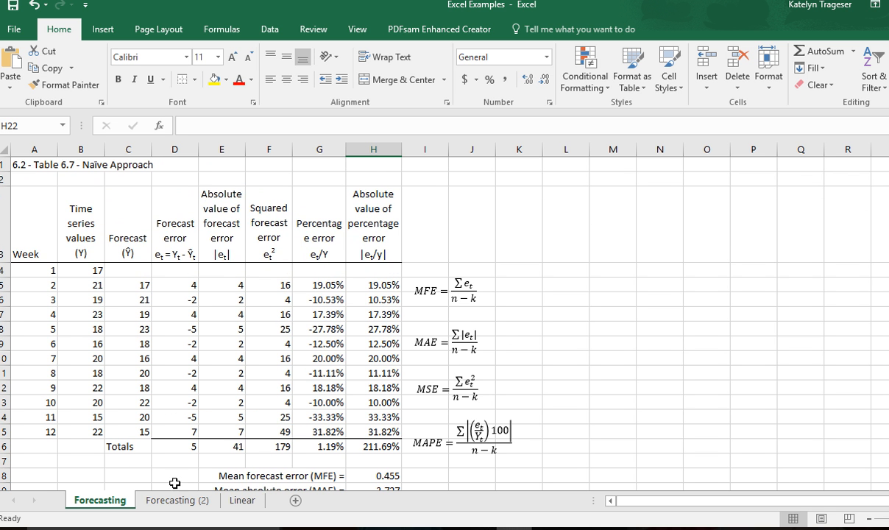
left_click(79, 435)
scroll(79, 435, "down", 1)
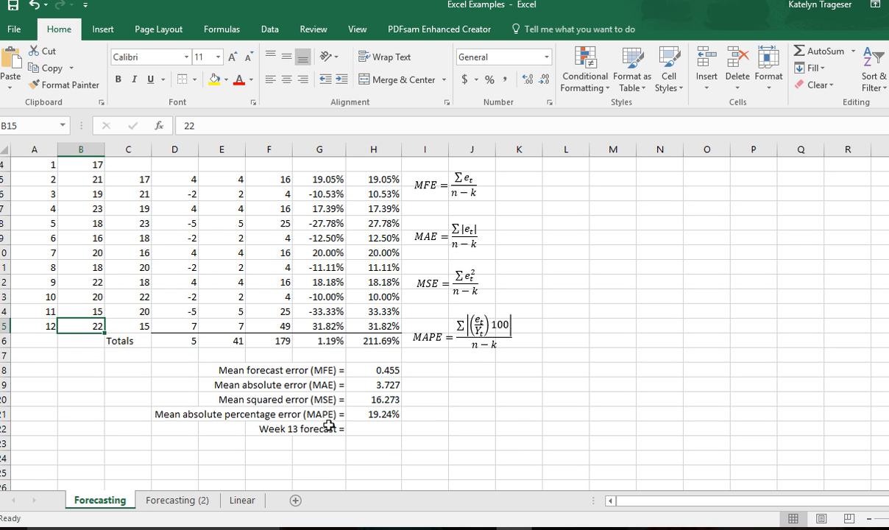
left_click(368, 434)
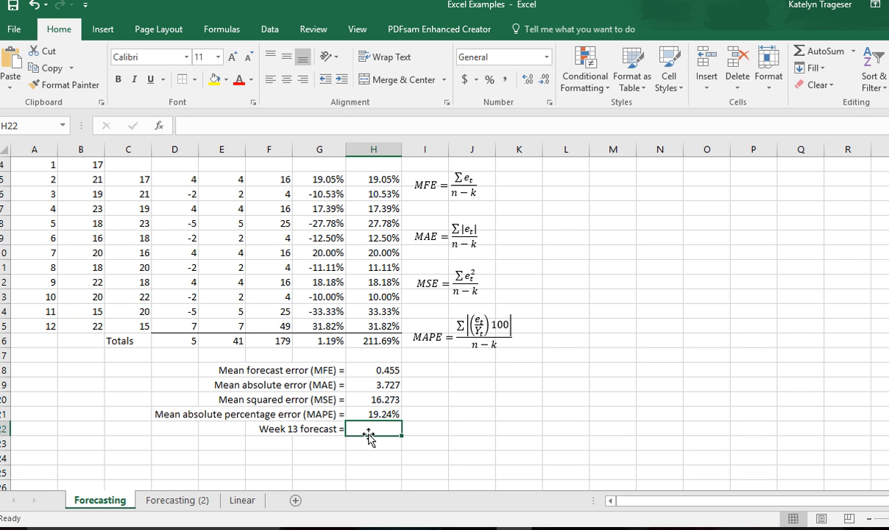
type("=")
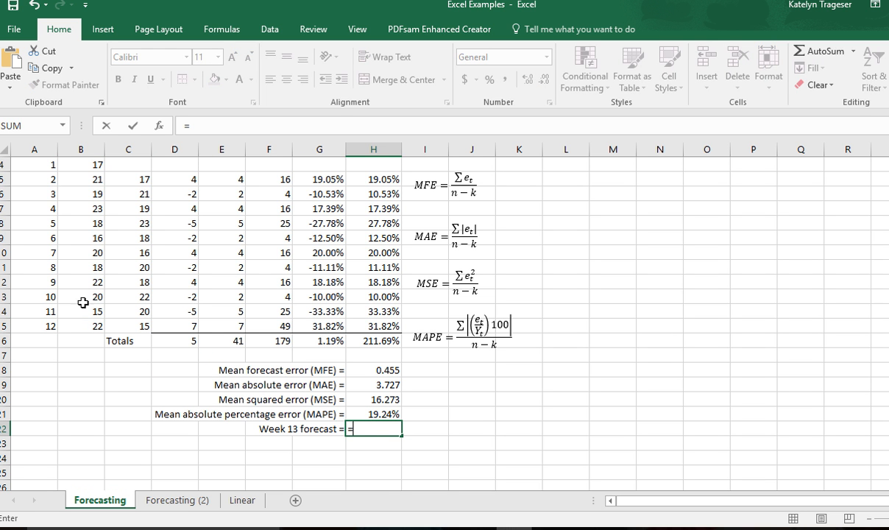
left_click(83, 326)
key("Return")
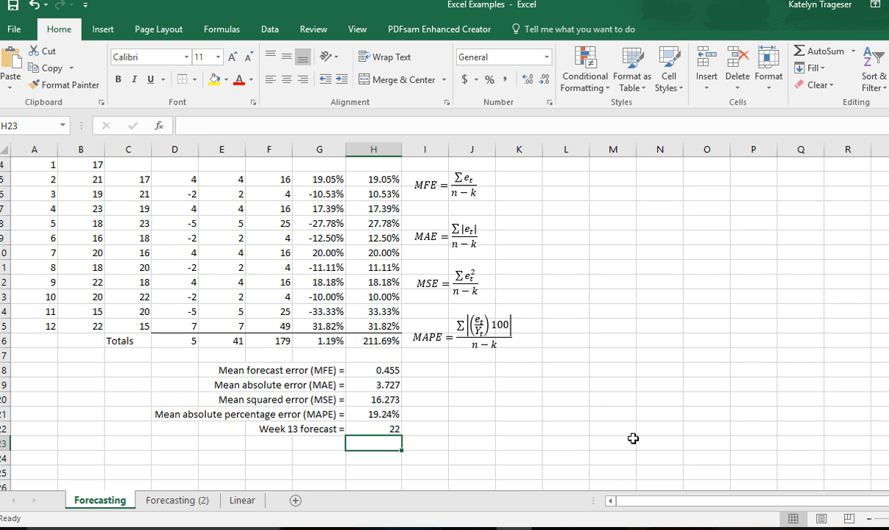
scroll(651, 273, "up", 1)
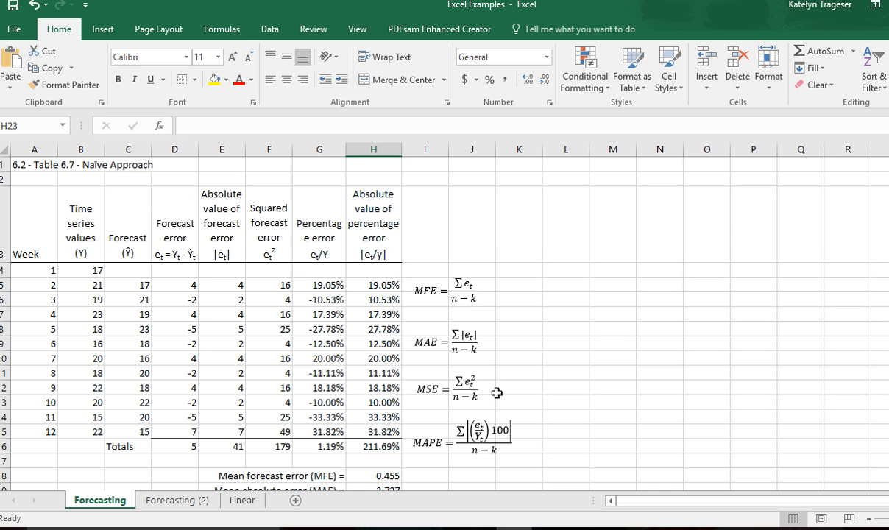
scroll(469, 370, "down", 1)
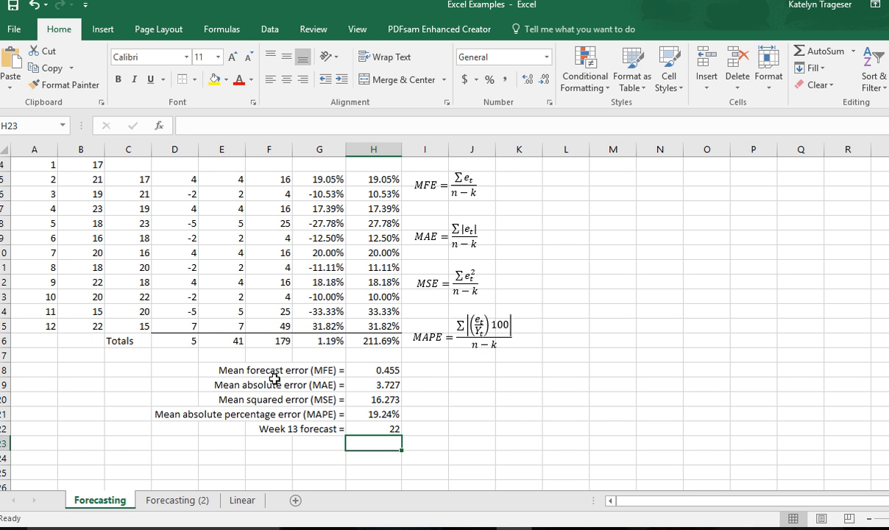